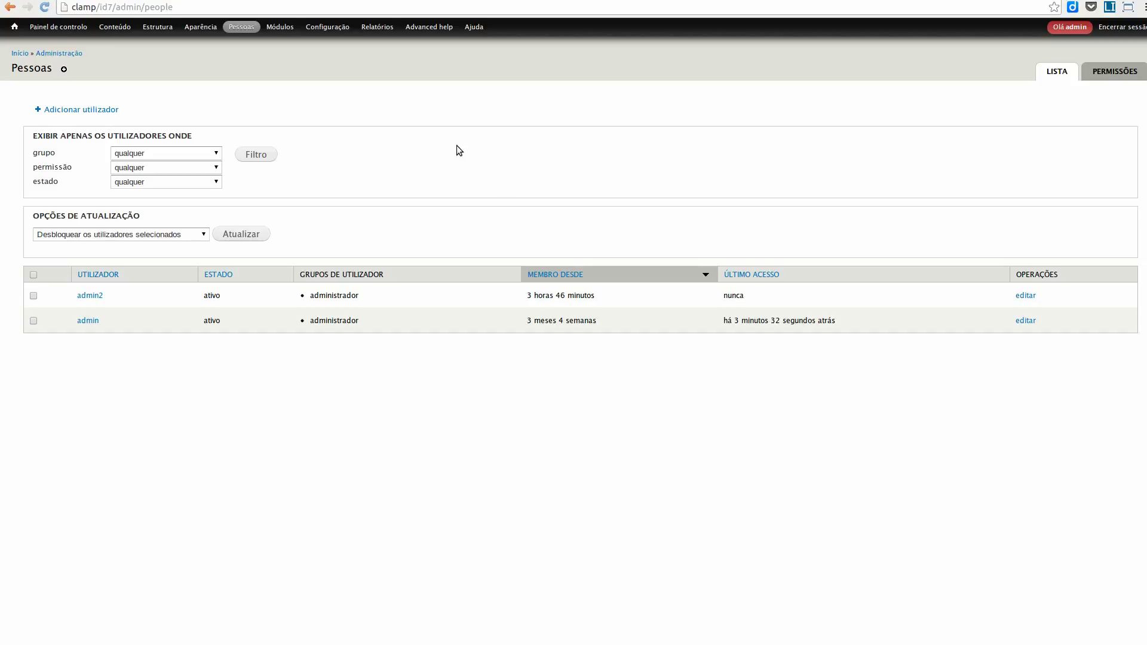
Open the IP address blocking page in the site configuration and place the cursor in its address field
mouse_move(245, 27)
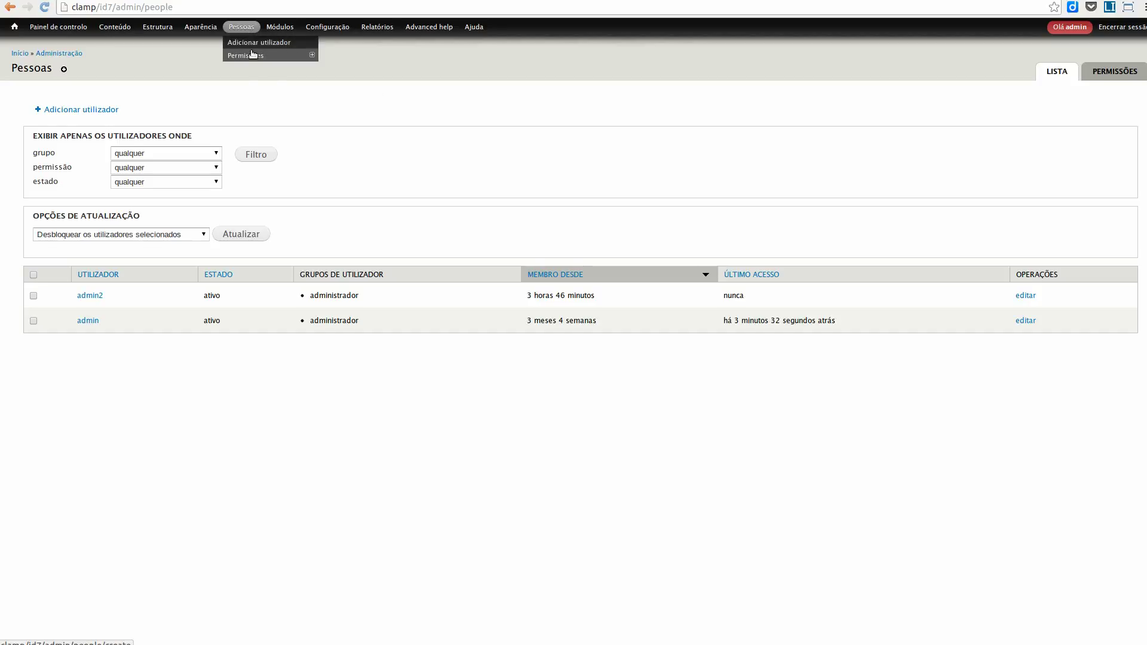
click(327, 26)
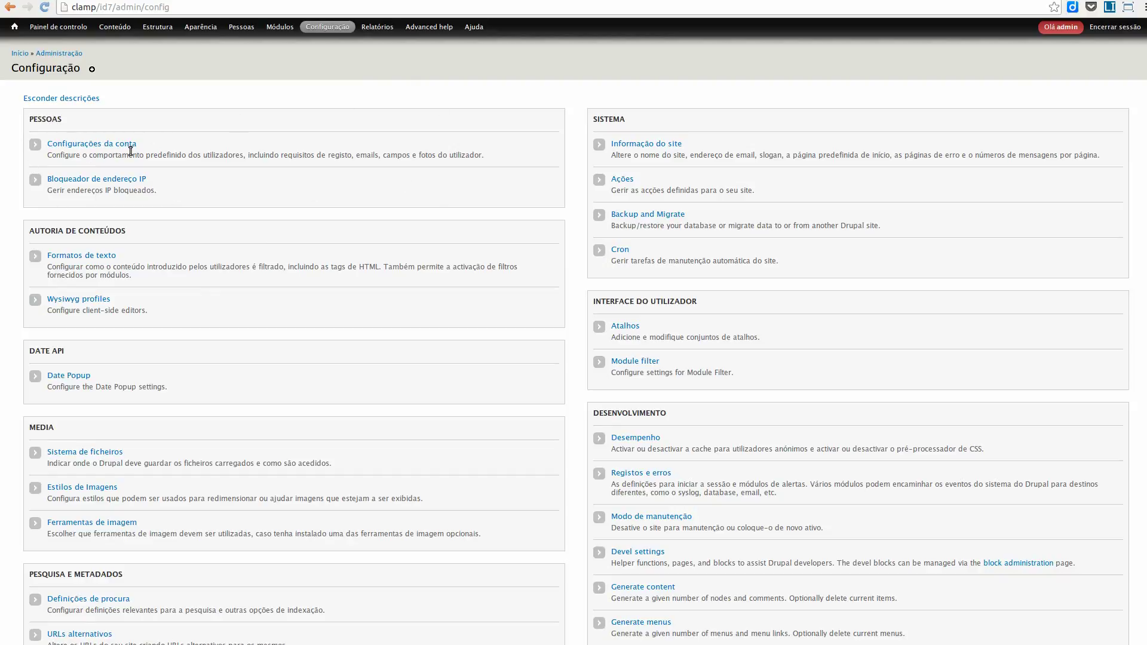
click(78, 187)
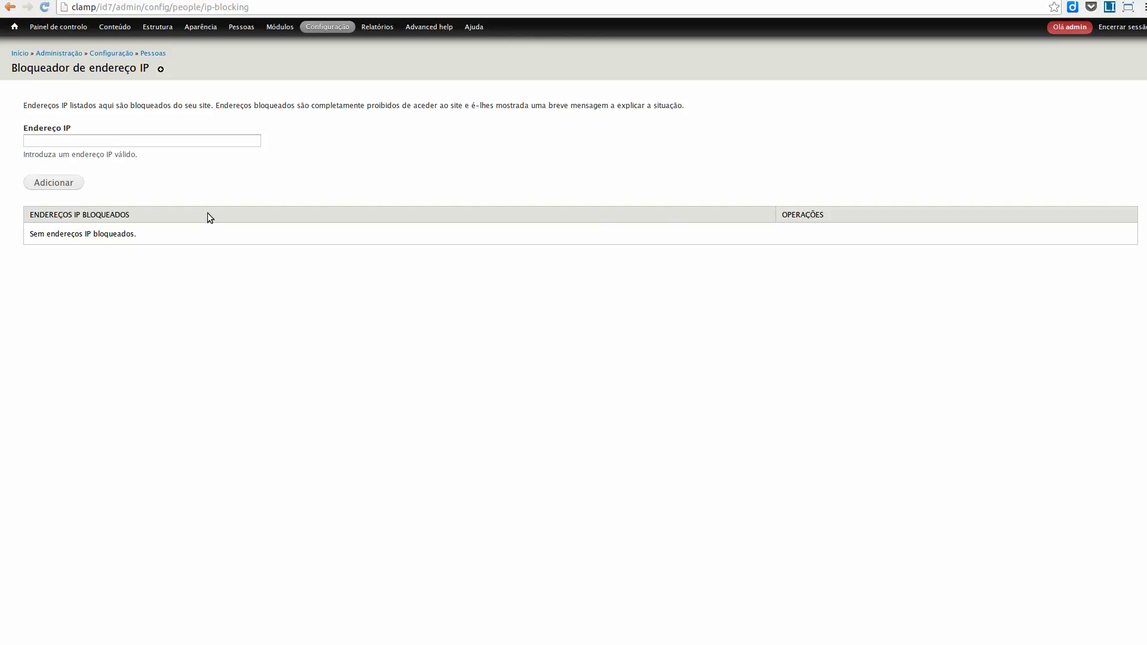
click(130, 142)
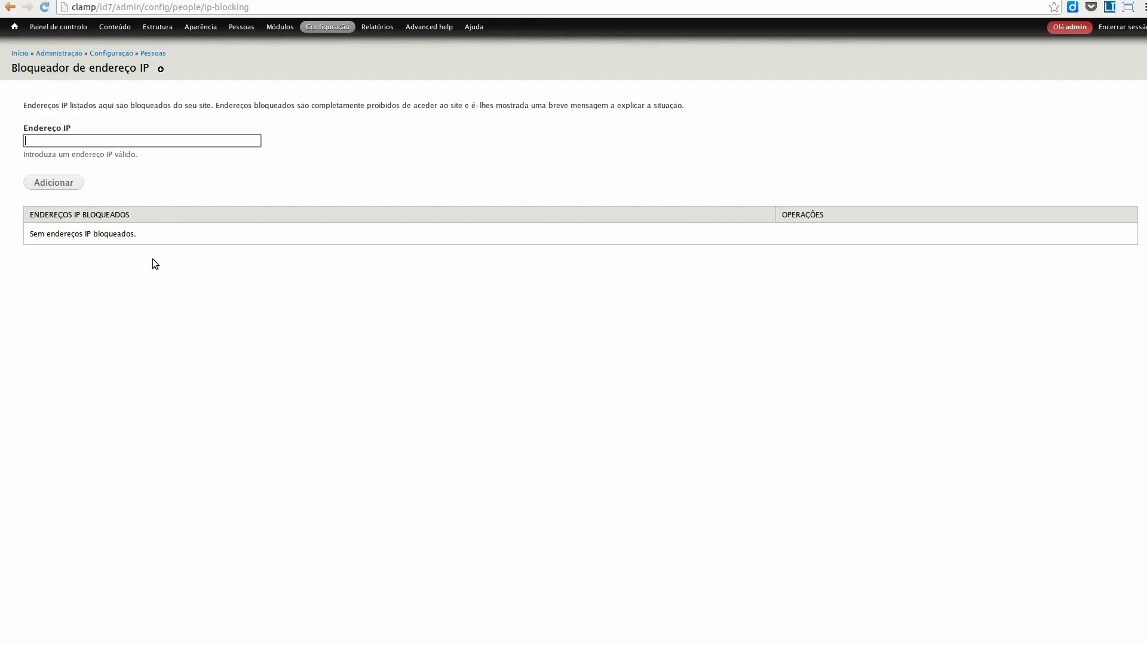
Open the account settings (Configurações da conta) and select the name used for anonymous users
click(165, 55)
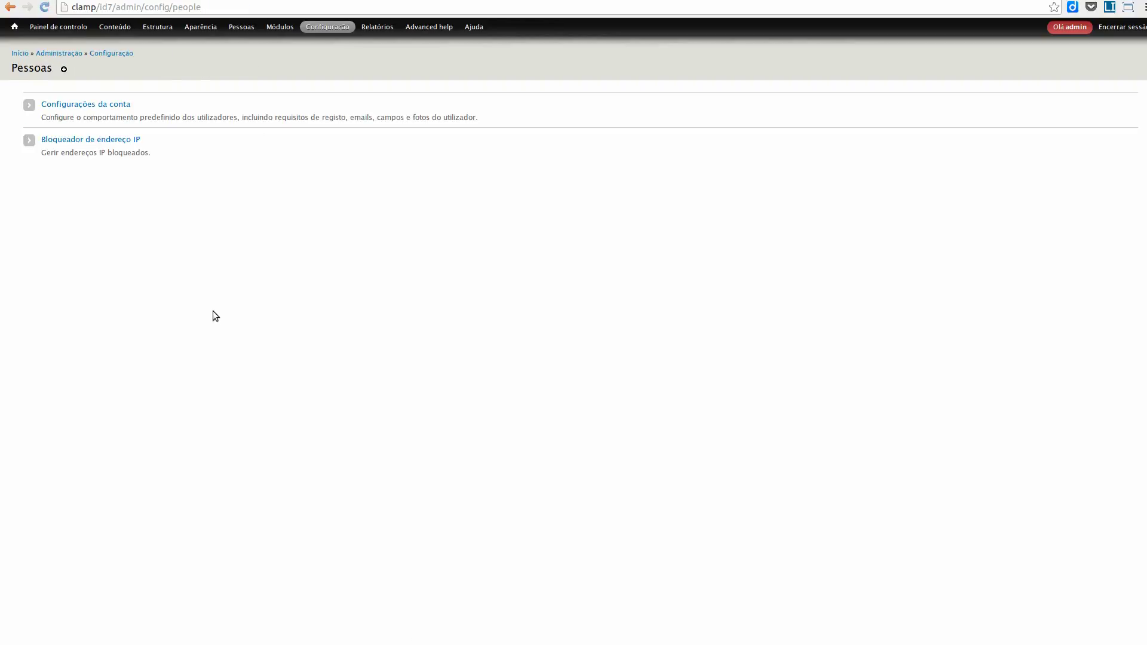
click(70, 110)
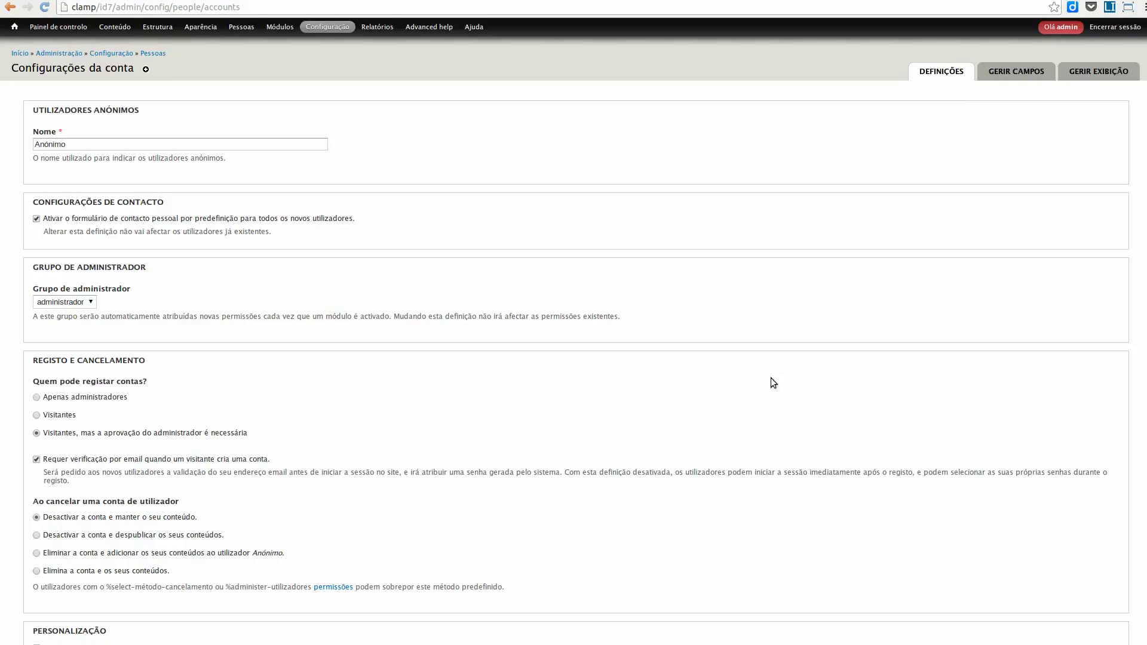
scroll(586, 411, down, 4)
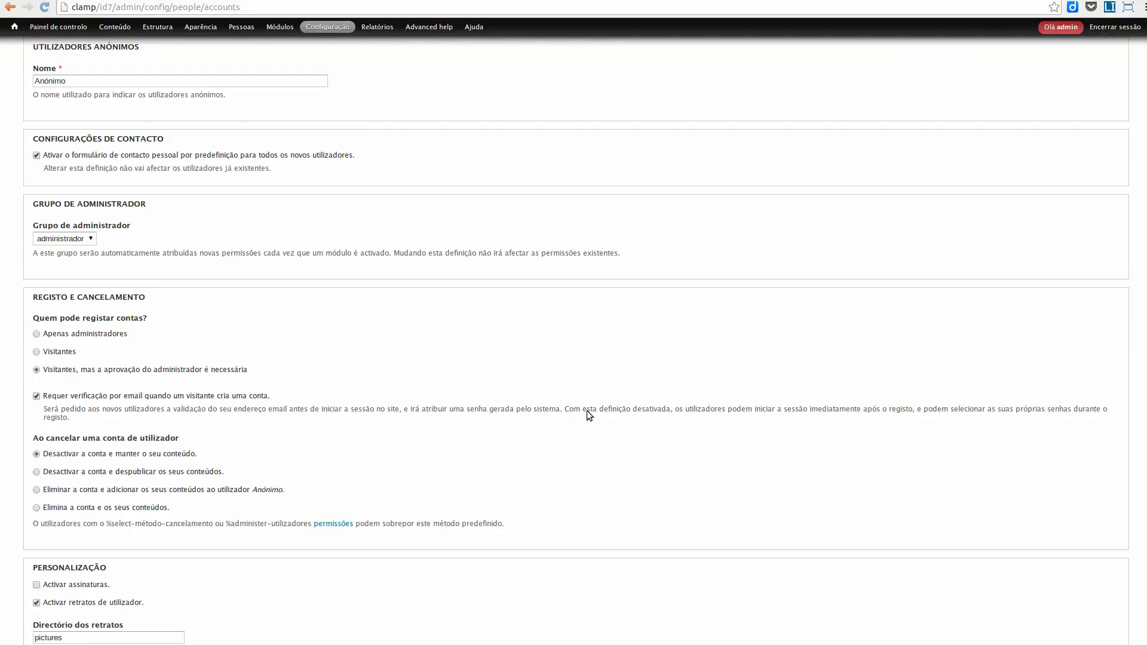
scroll(586, 404, up, 4)
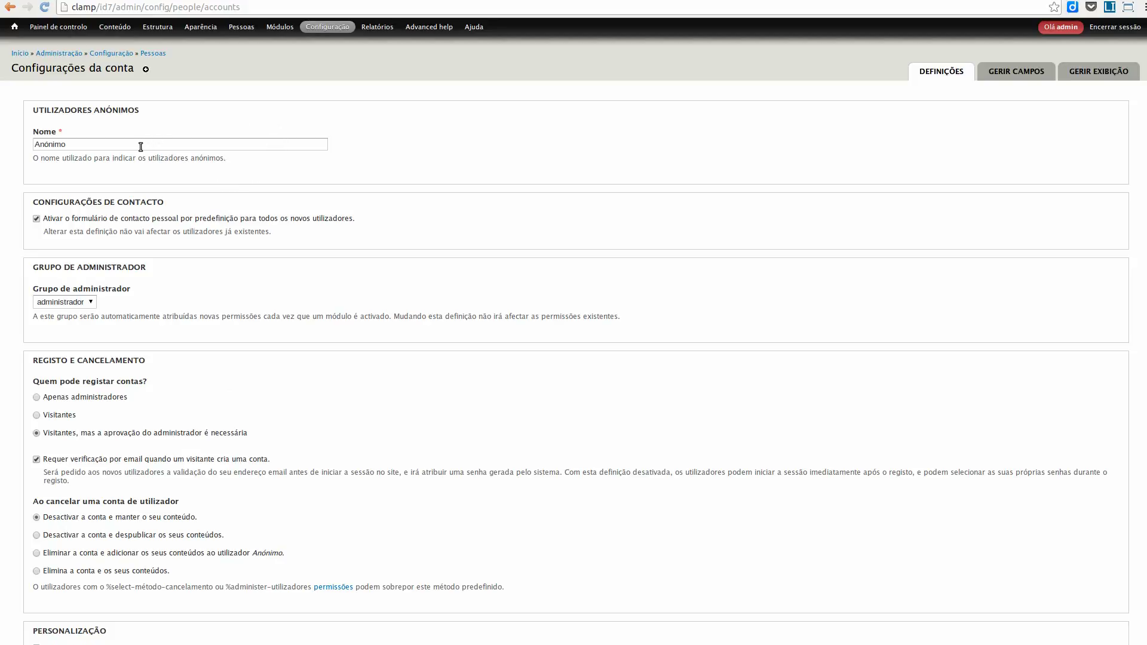
click(86, 145)
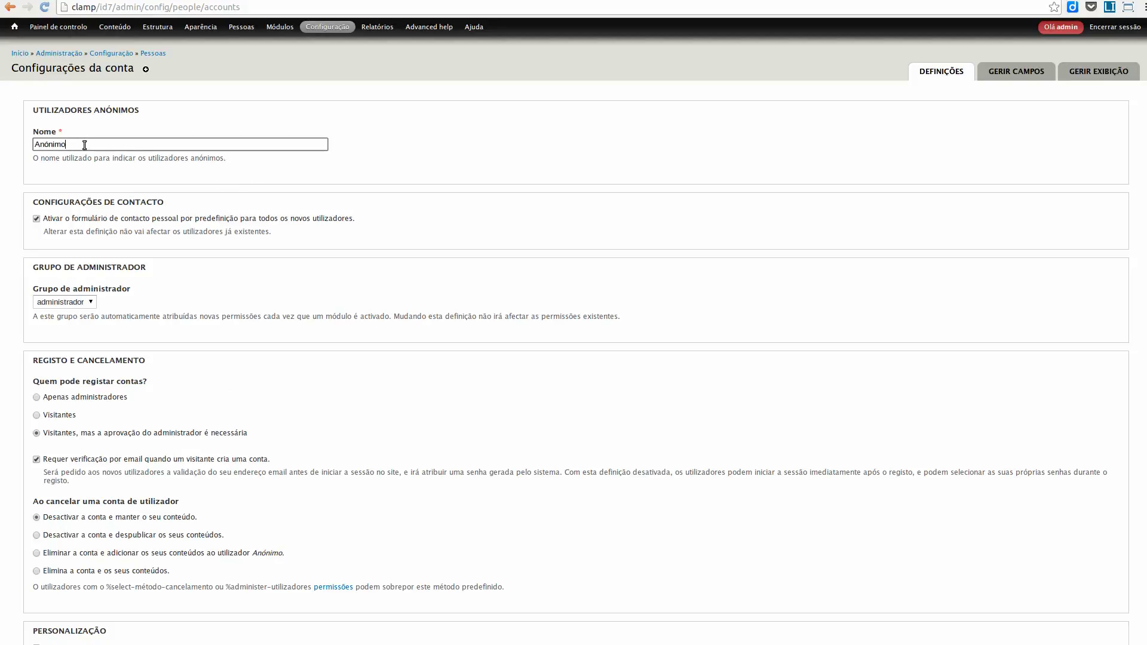
drag(72, 145, 42, 149)
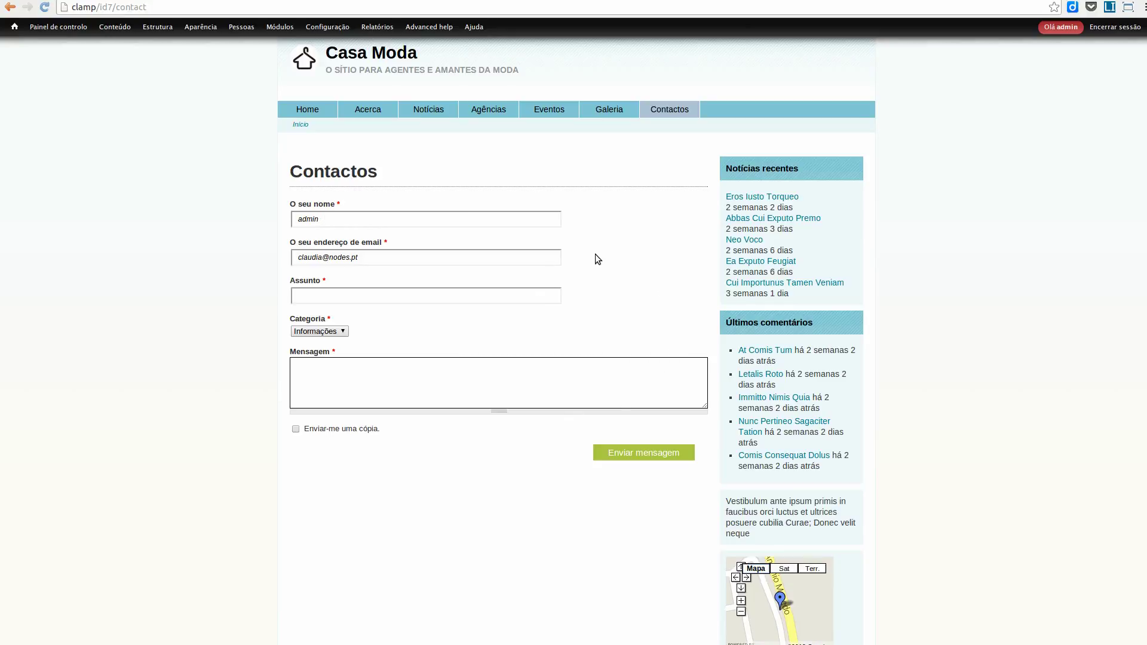
Look at the Estrutura submenus and the category choices offered in the site's Contactos form
mouse_move(161, 27)
mouse_move(179, 57)
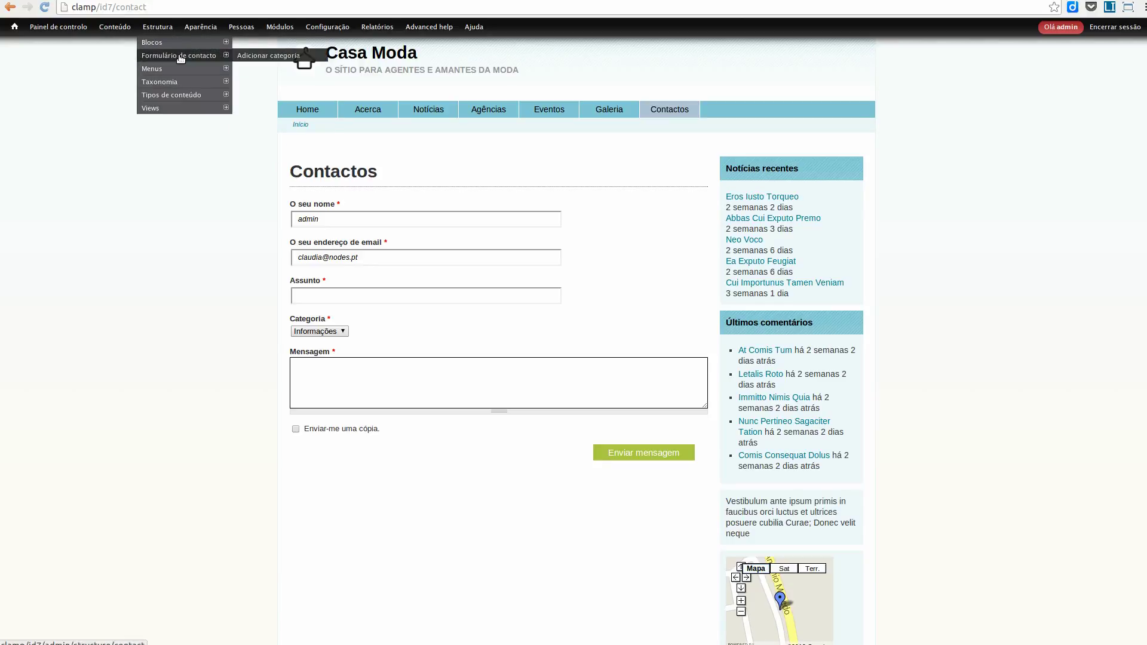
mouse_move(206, 95)
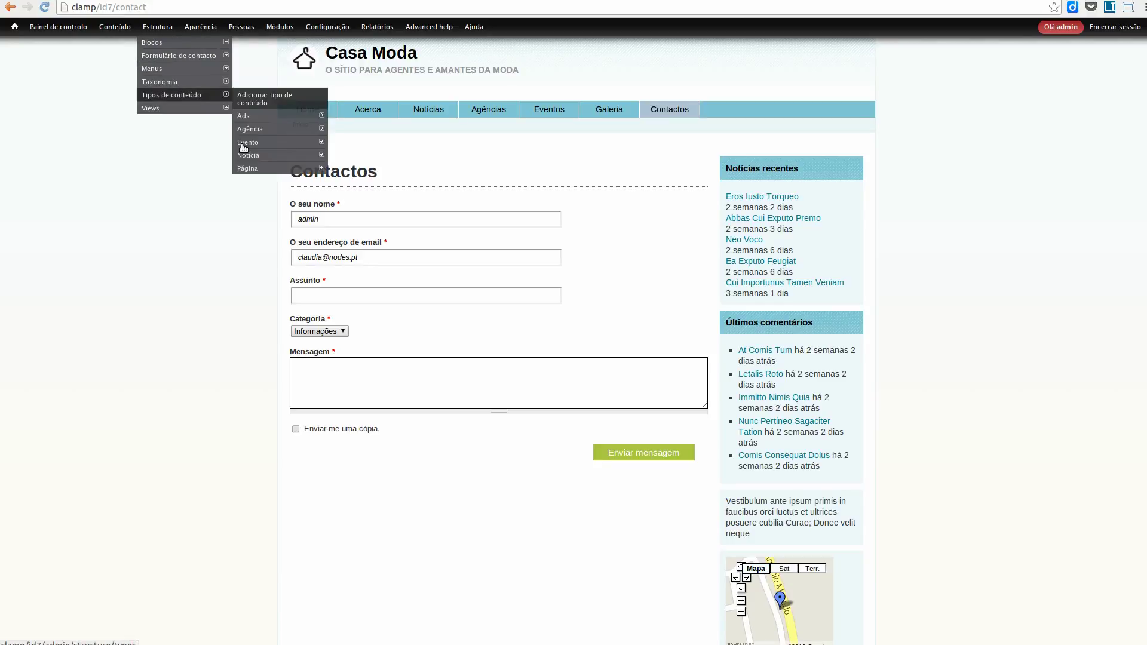
click(346, 331)
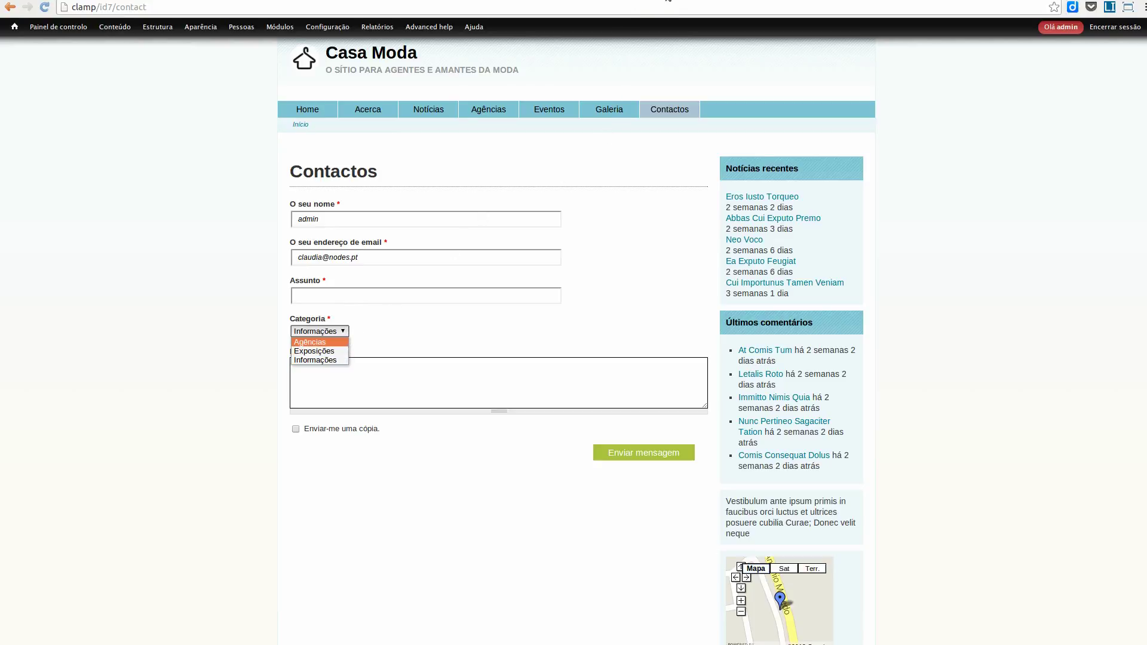
key(Escape)
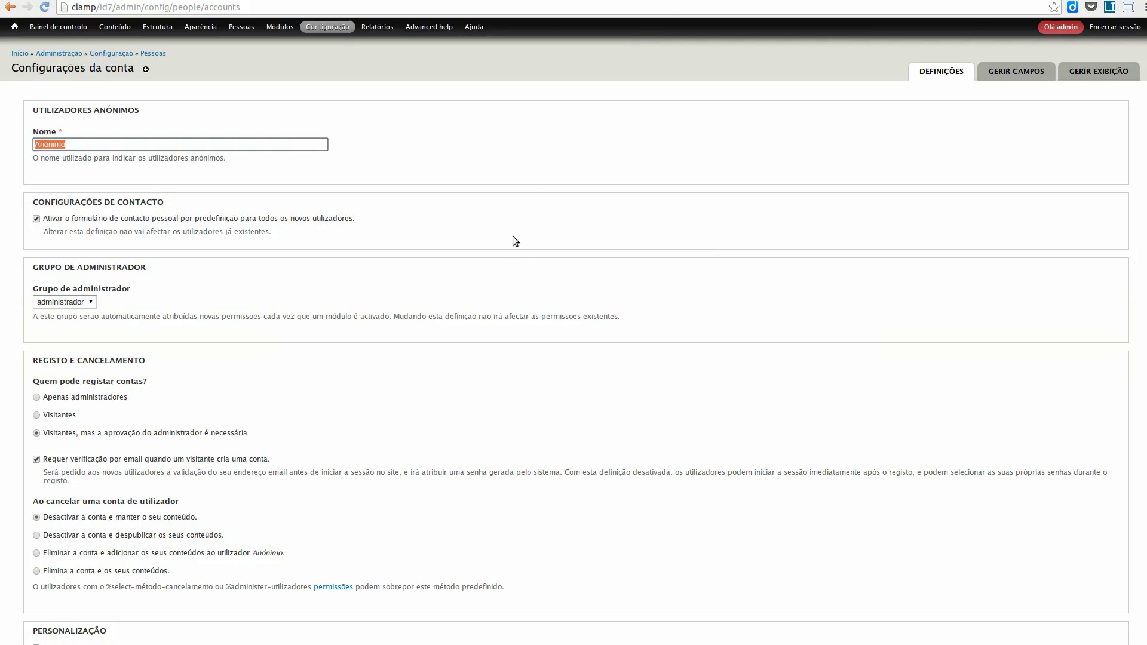
Examine the administrator group choices and the registration and cancellation options in the account settings
click(446, 249)
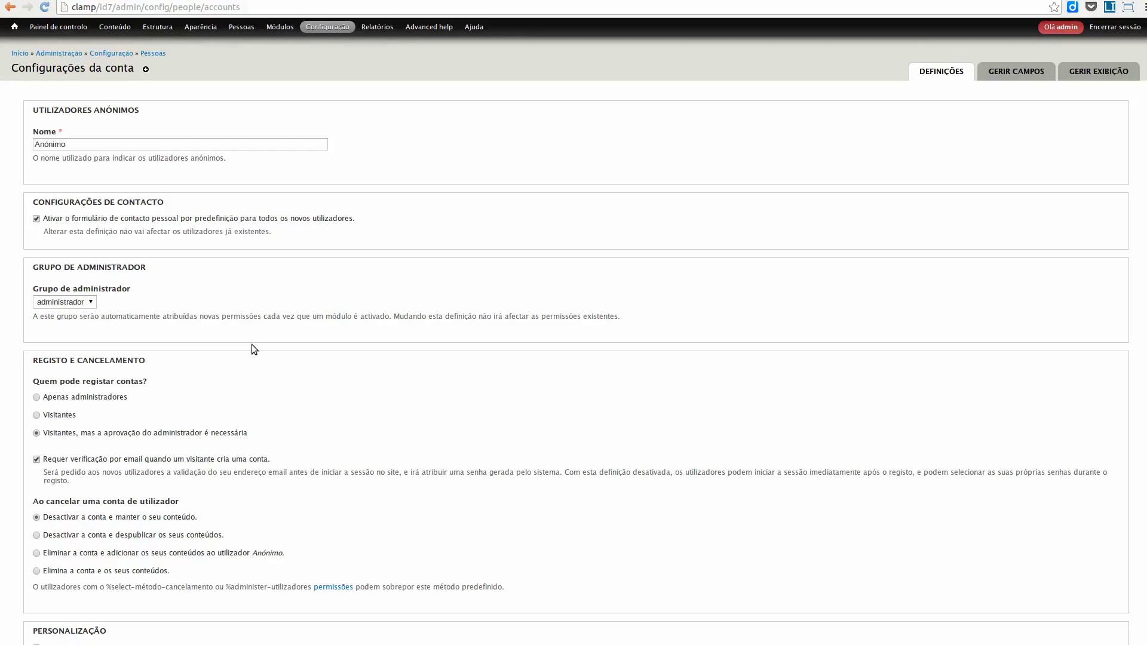
scroll(250, 347, down, 3)
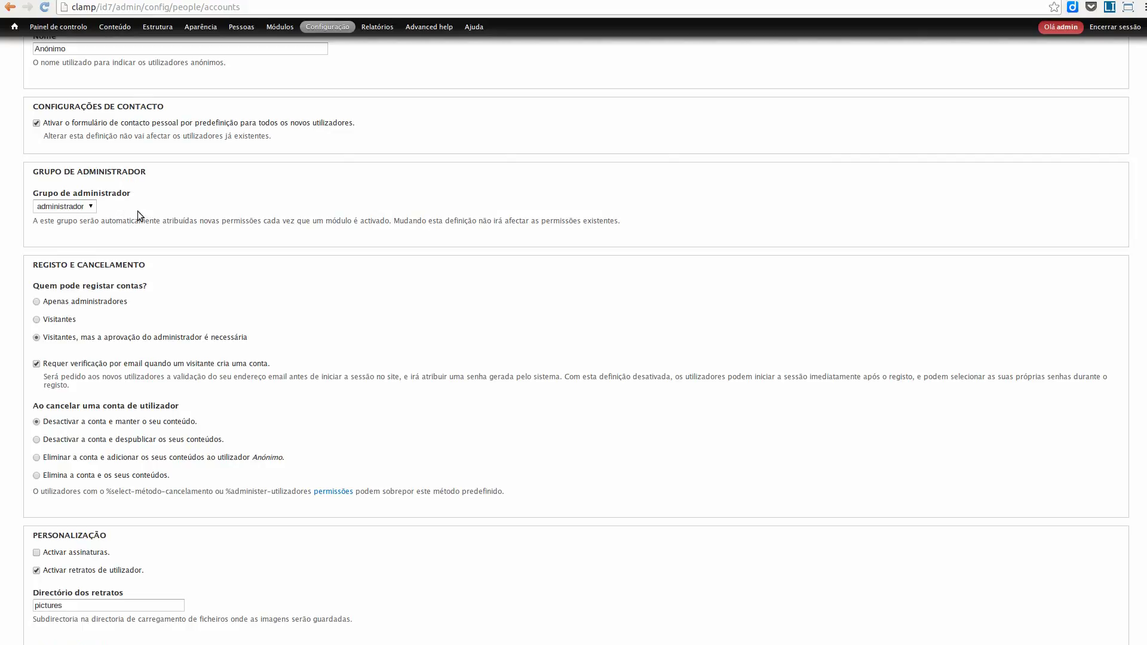
click(93, 207)
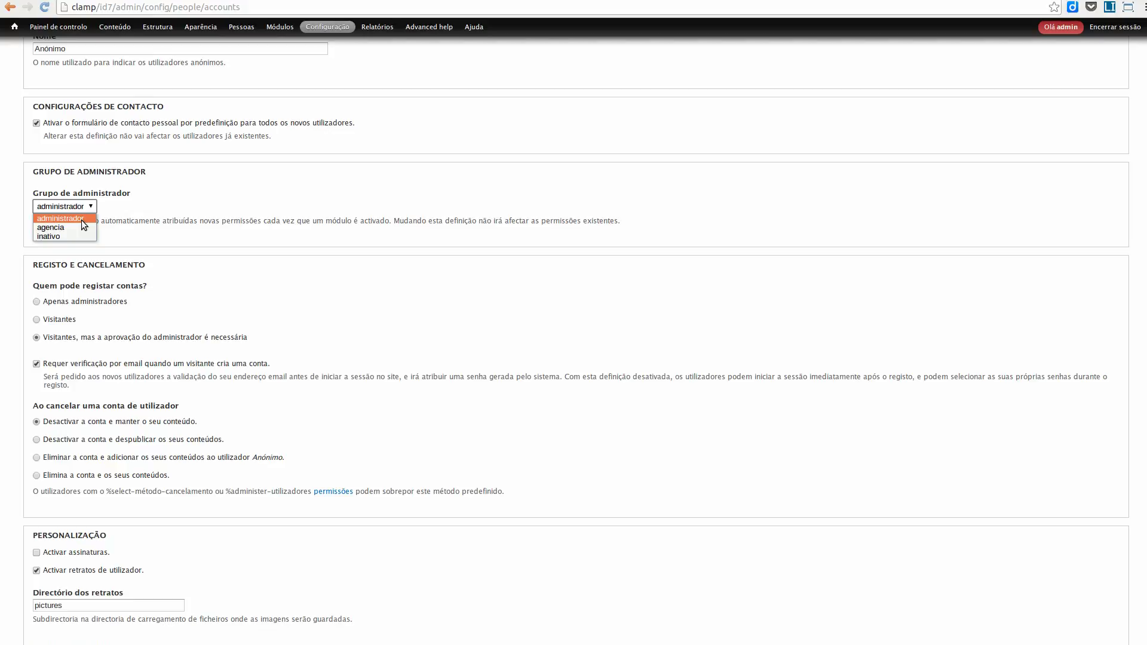
click(190, 219)
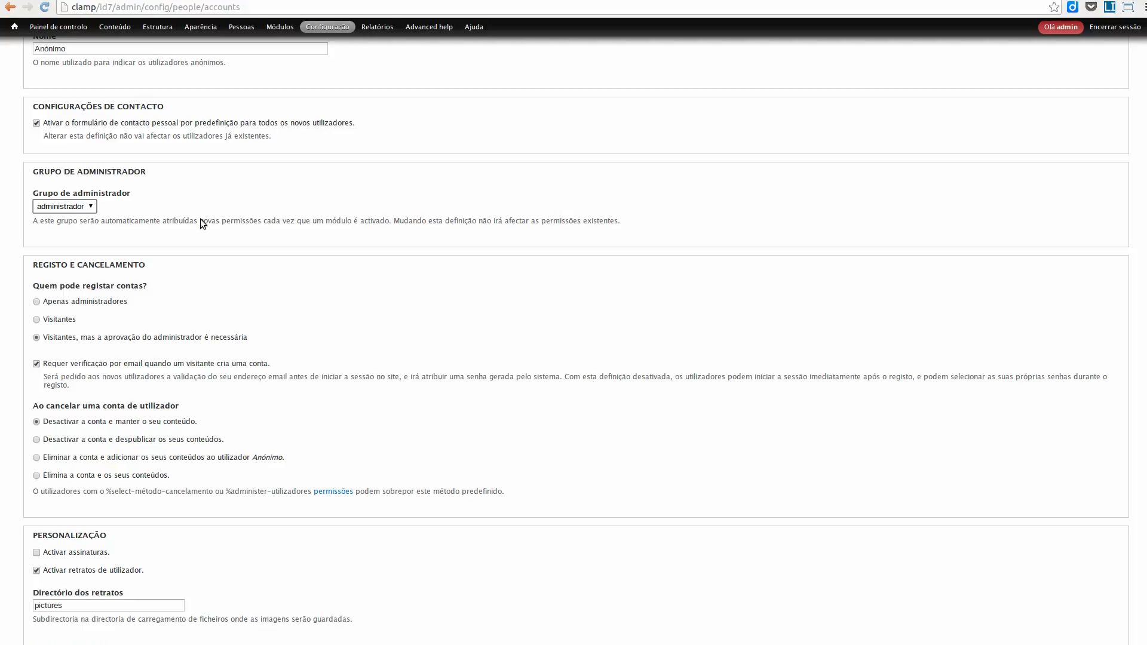
scroll(212, 306, down, 2)
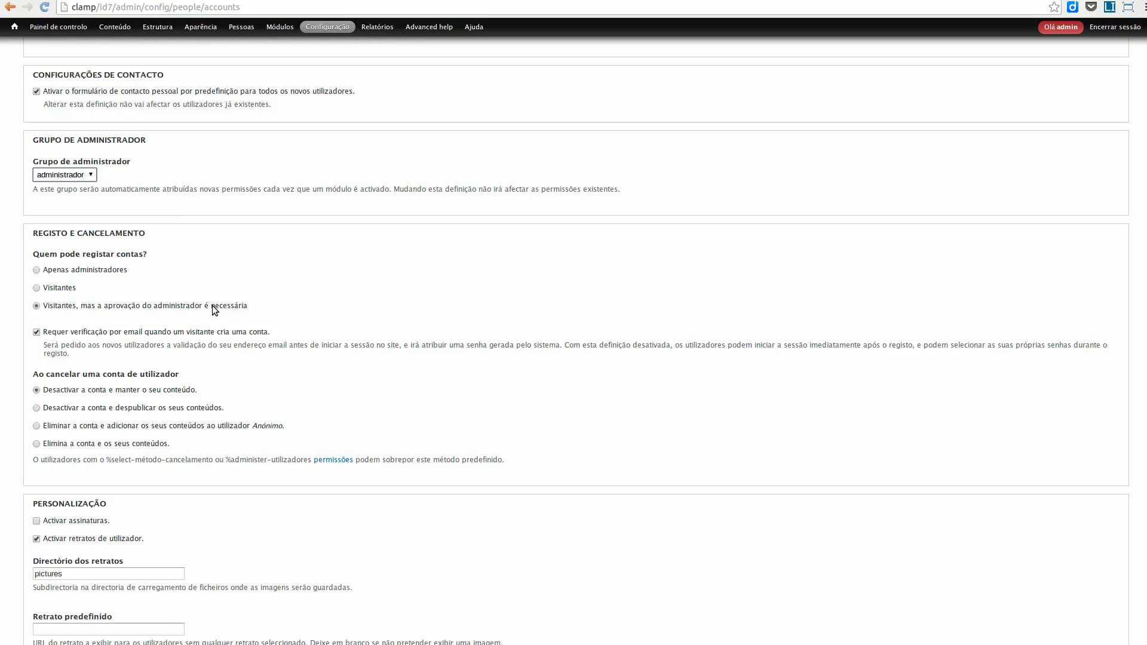
scroll(213, 306, down, 3)
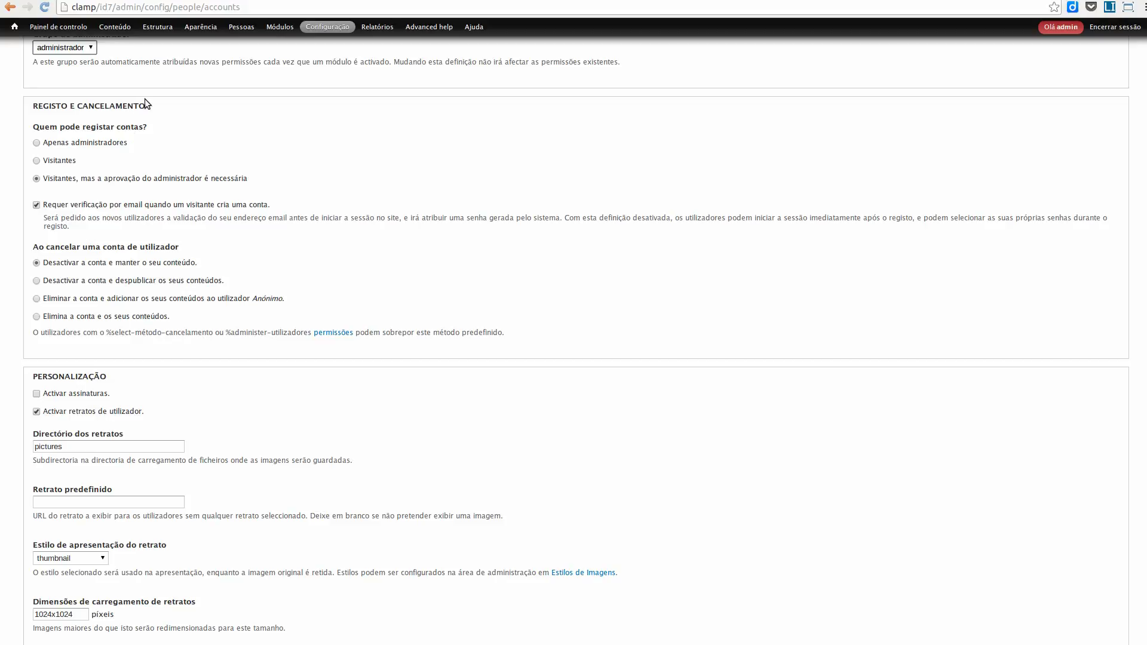
Open the Pessoas user list separately from the account settings and go to its form for adding a user
right_click(243, 26)
click(267, 31)
click(804, 1)
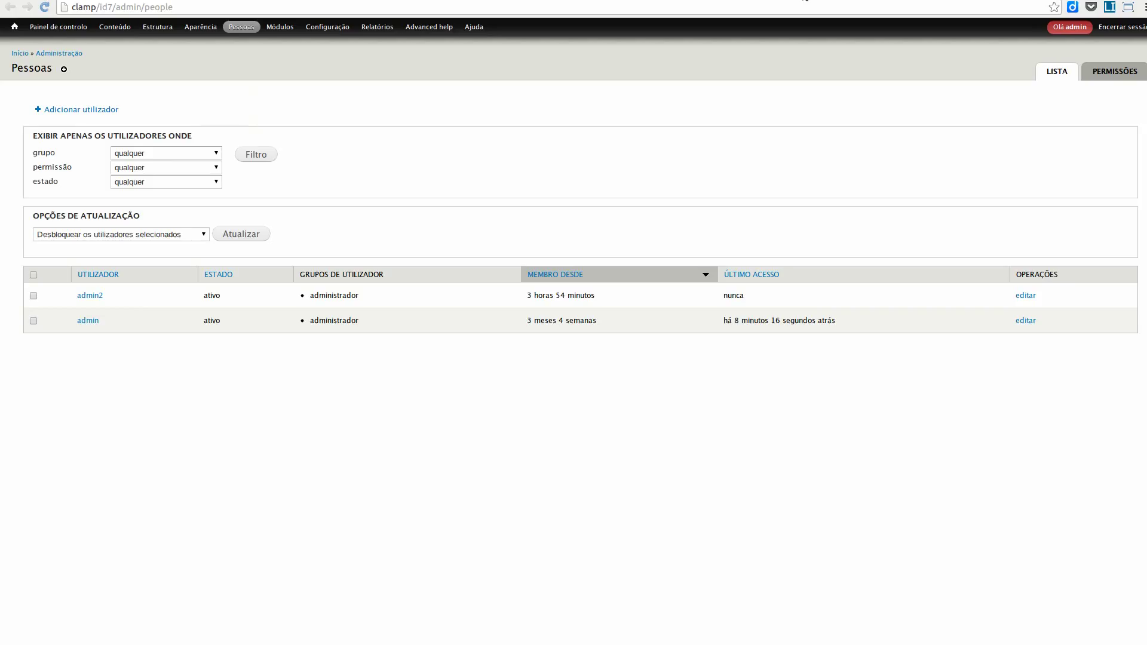
click(96, 110)
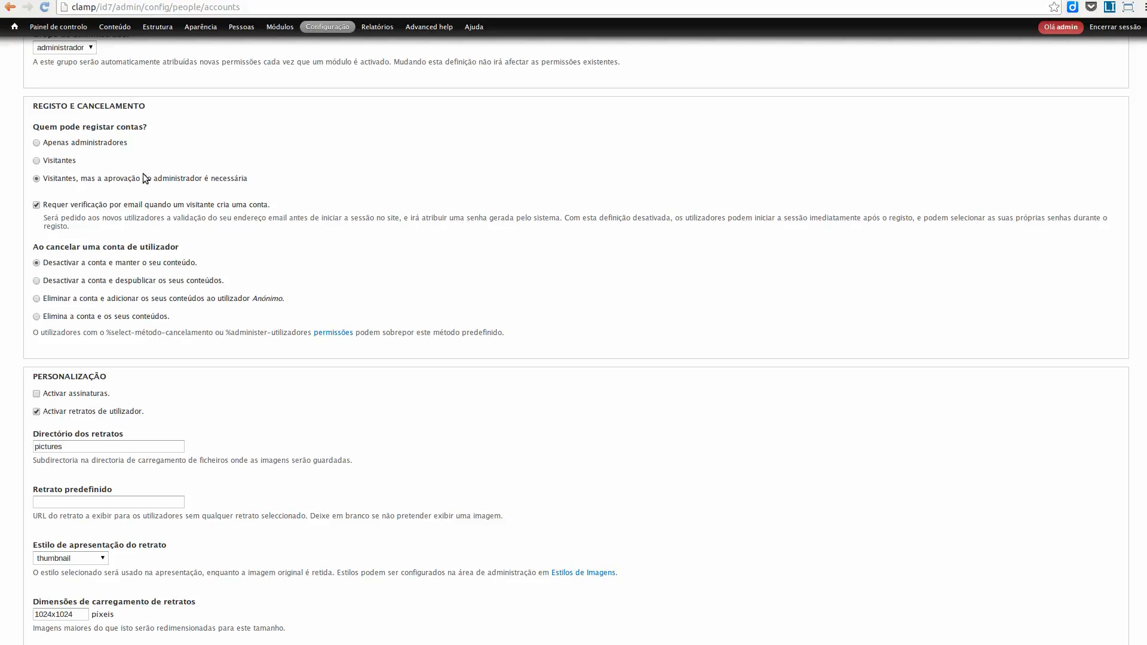
Try the Visitantes registration option, and reselect "Visitantes, mas a aprovação do administrador é necessária"
click(58, 158)
click(61, 159)
click(60, 177)
Turn user portraits off and on again in the account personalization settings
scroll(129, 328, down, 1)
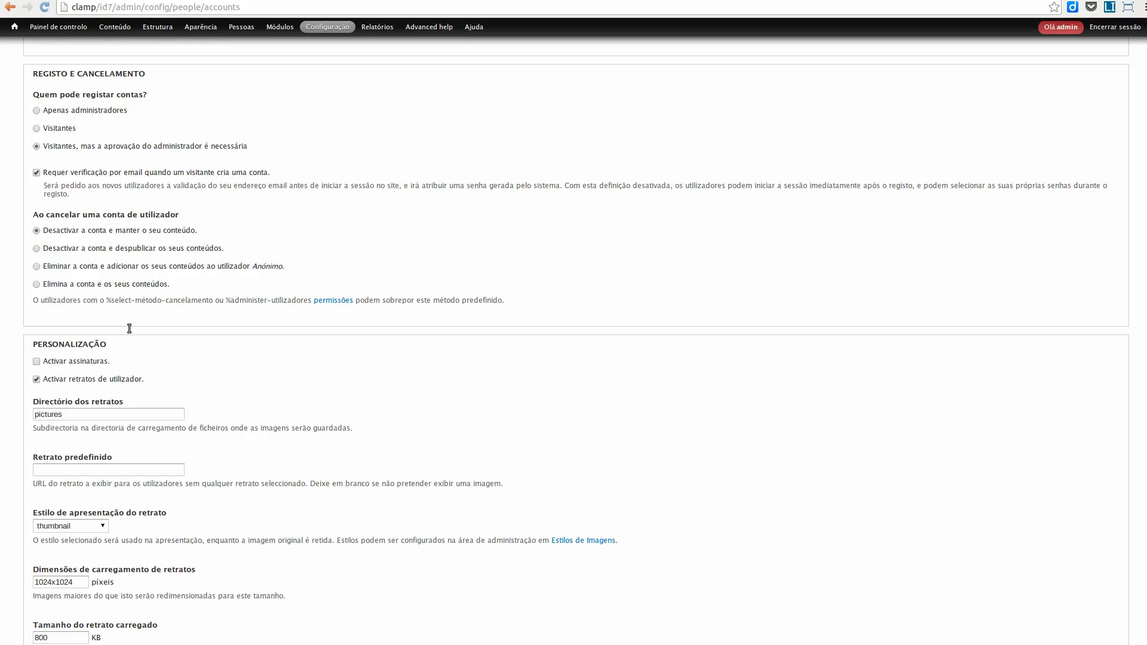
scroll(129, 328, down, 6)
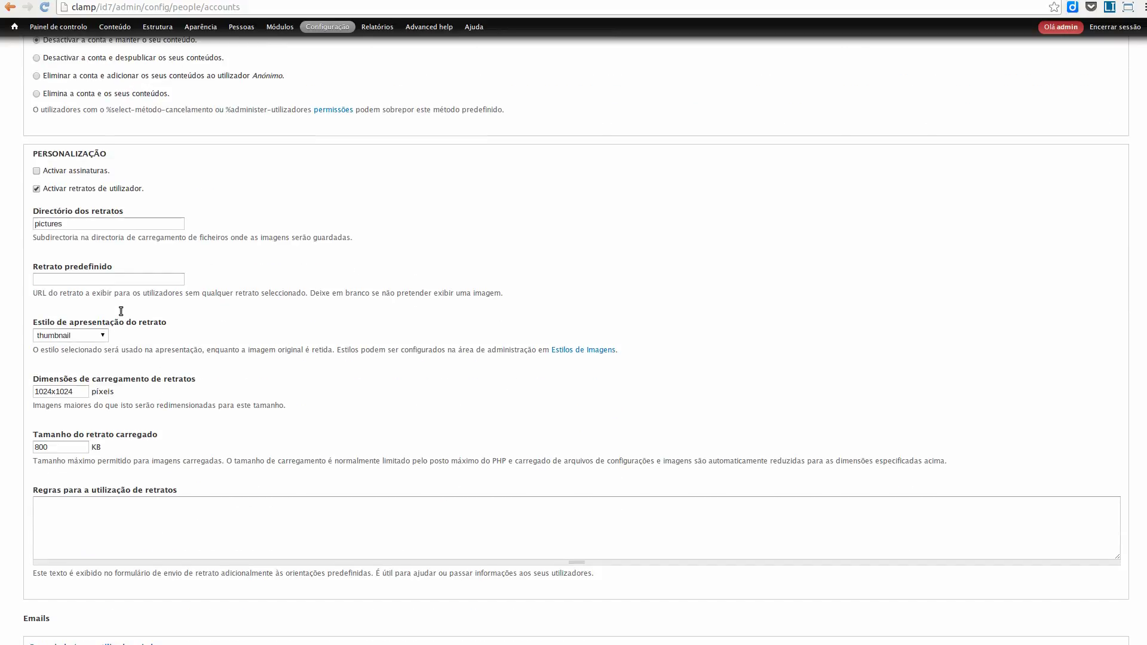
scroll(119, 310, down, 2)
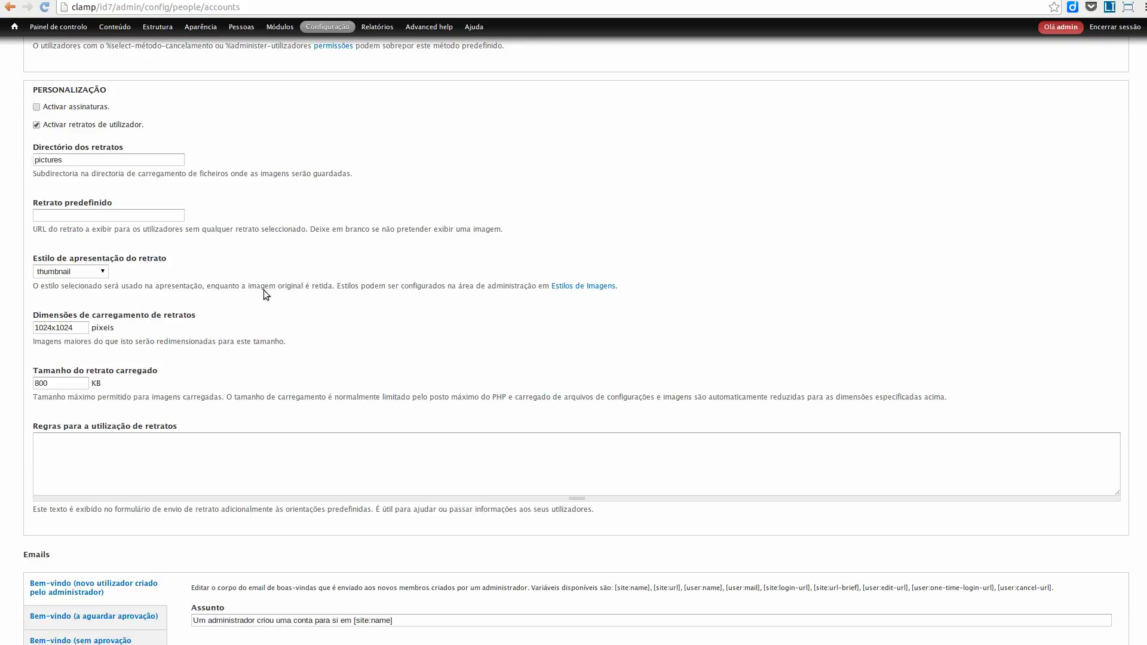
click(100, 108)
click(93, 125)
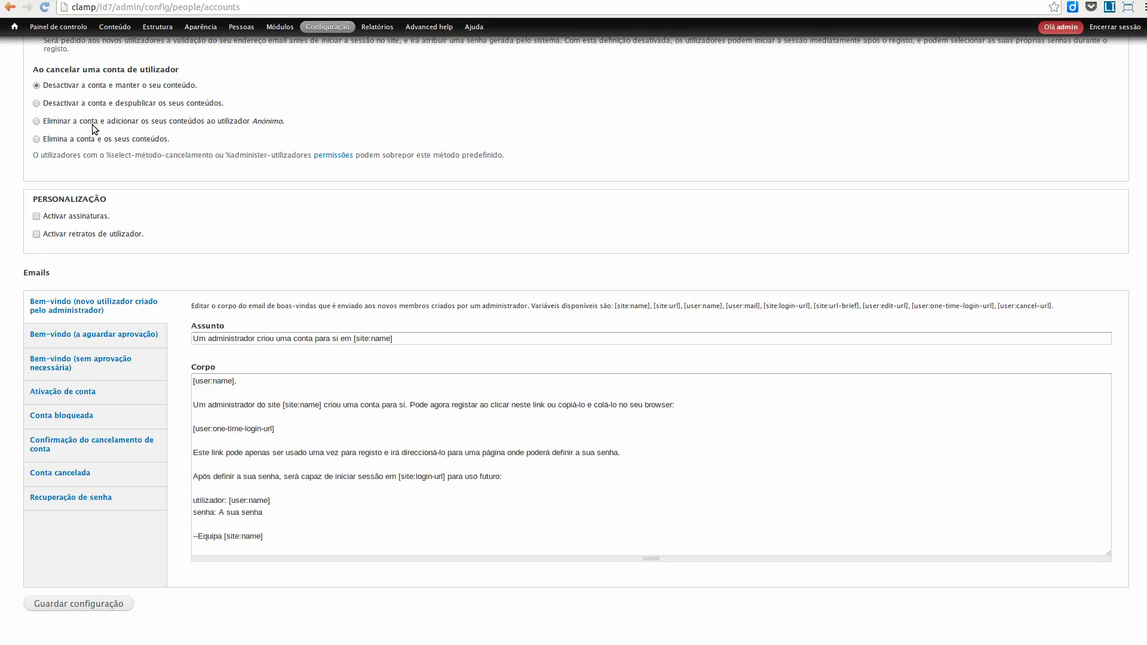
click(94, 235)
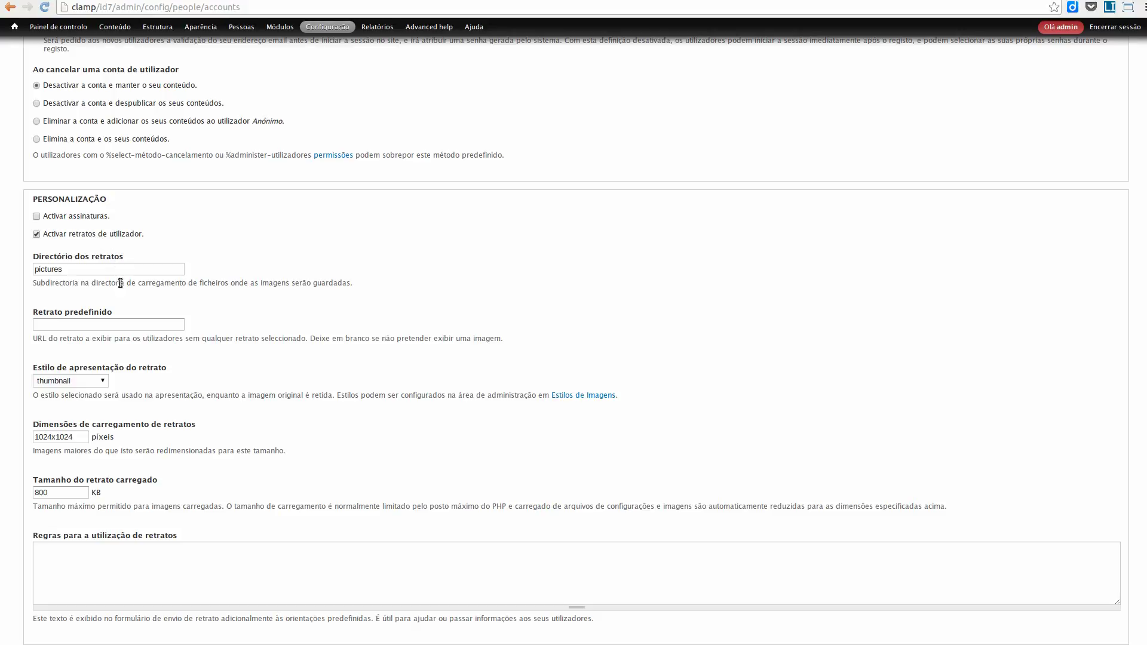
Review the portrait directory, default portrait and portrait usage rules fields in the personalization settings
click(70, 268)
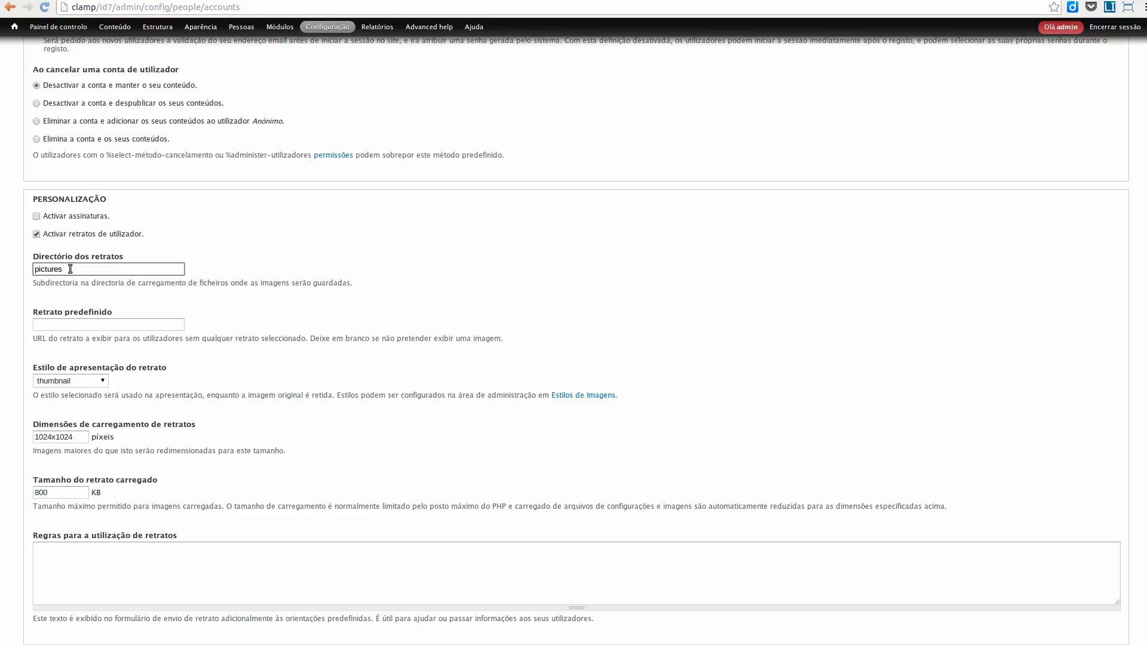
drag(70, 269, 32, 272)
click(122, 322)
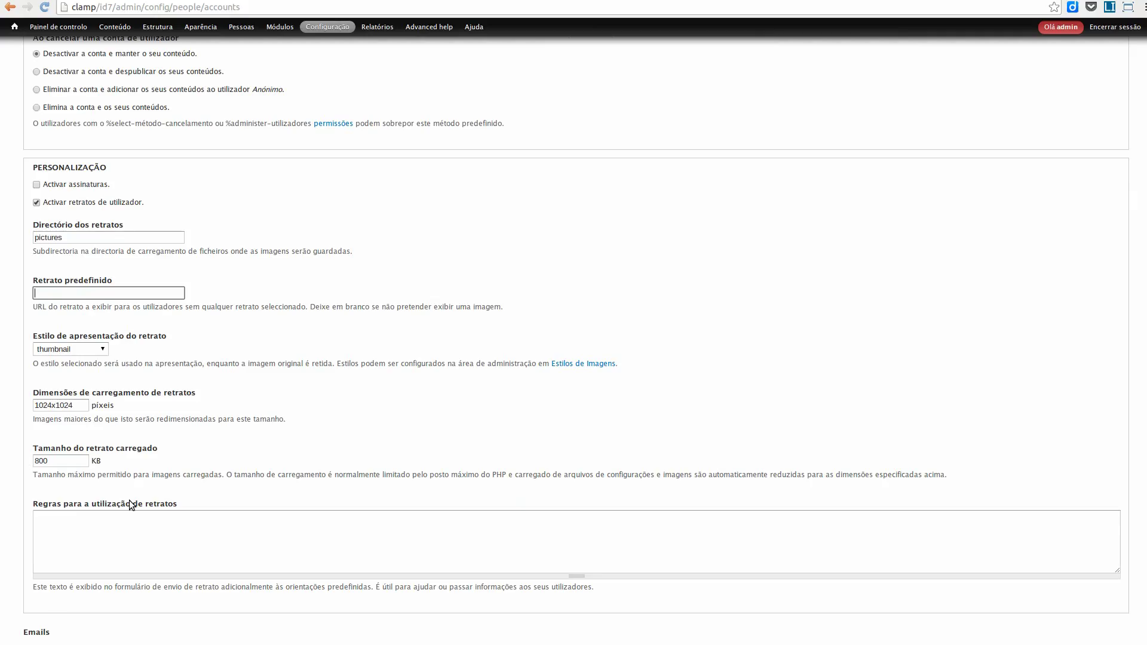
scroll(131, 505, down, 1)
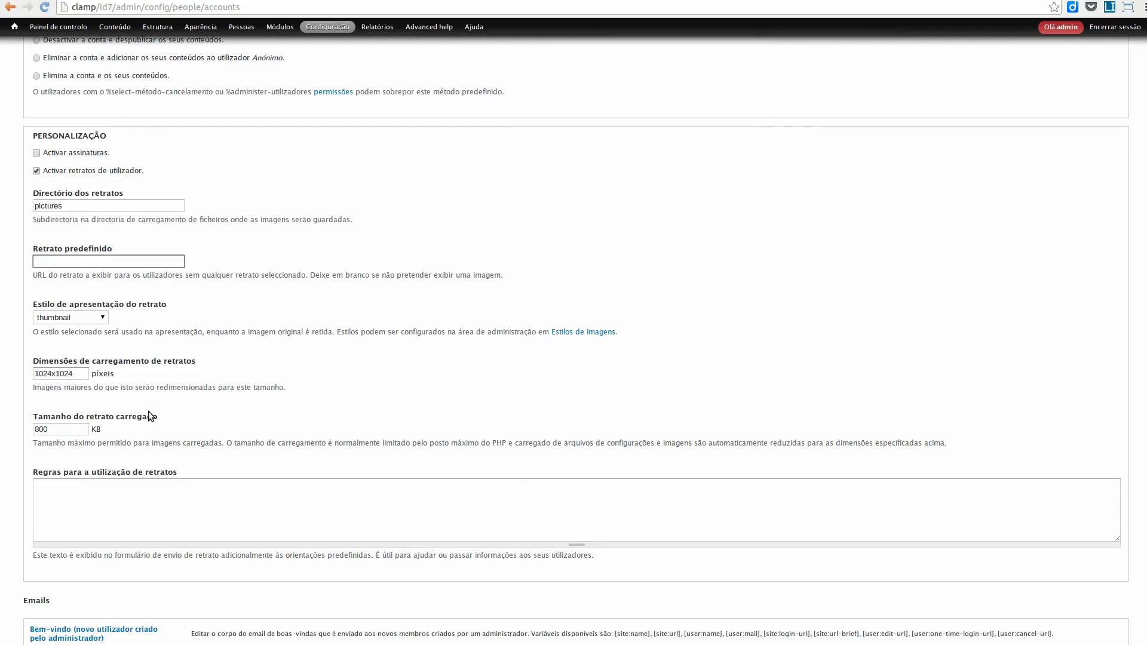
click(112, 492)
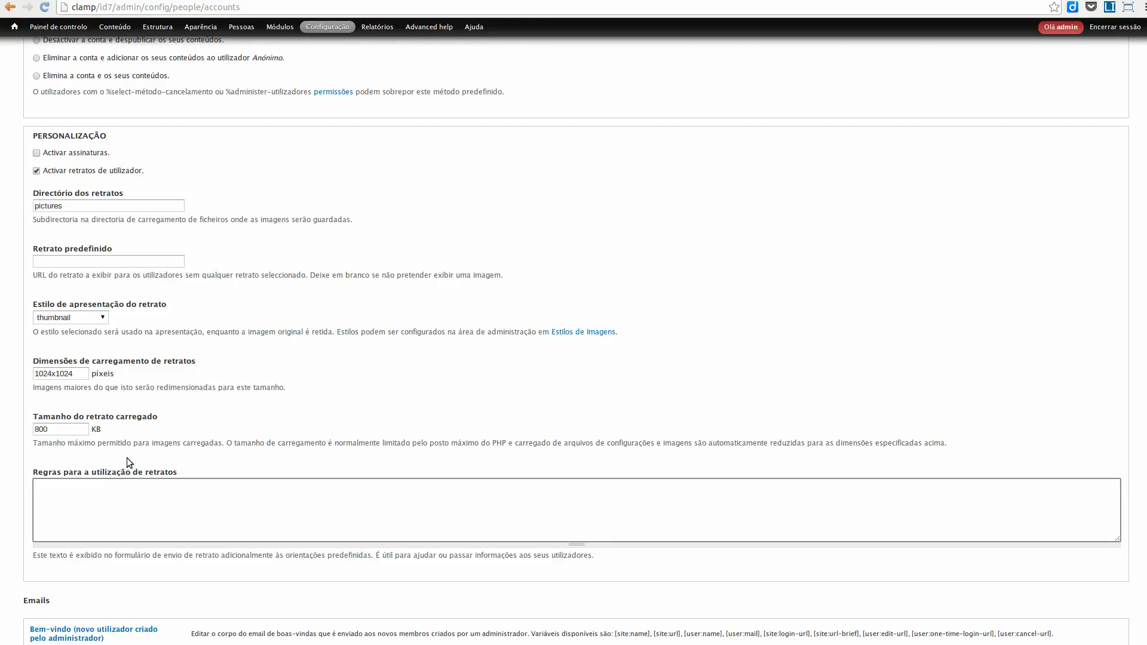
Examine the account email templates and the welcome message for users created by an administrator
scroll(127, 458, down, 5)
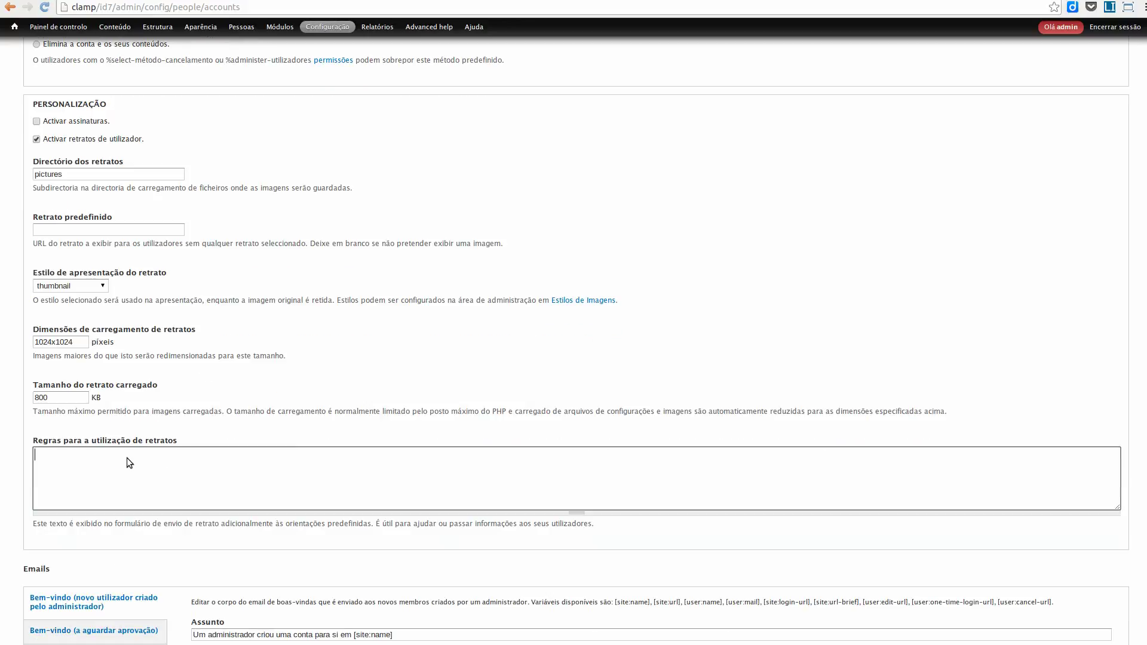
scroll(134, 425, down, 5)
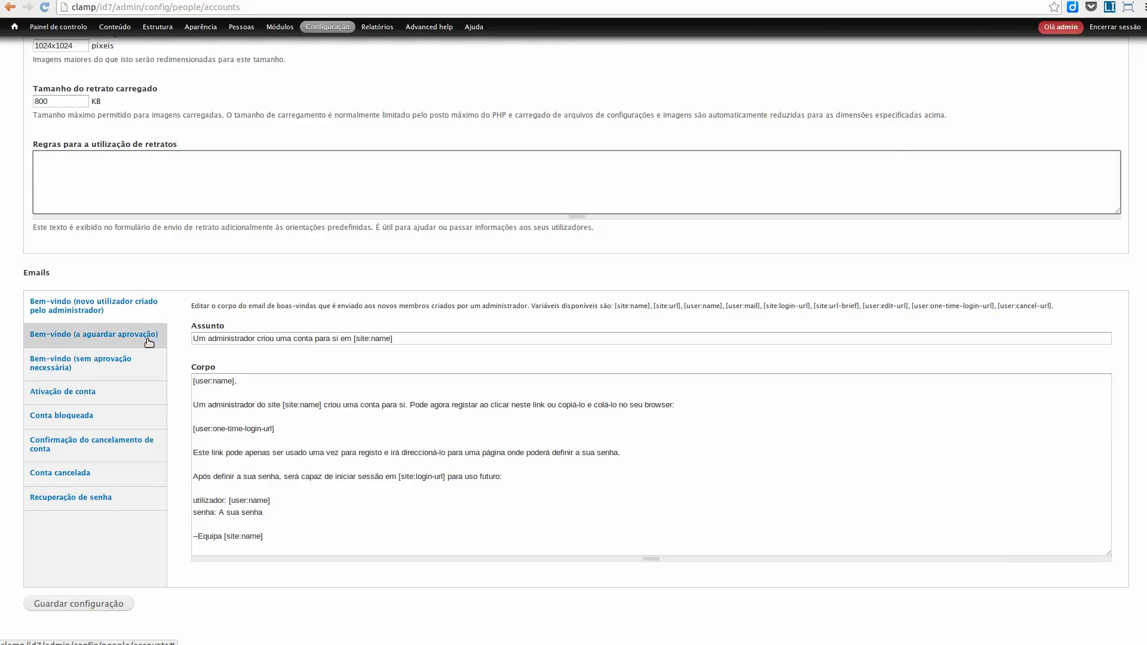
key(Tab)
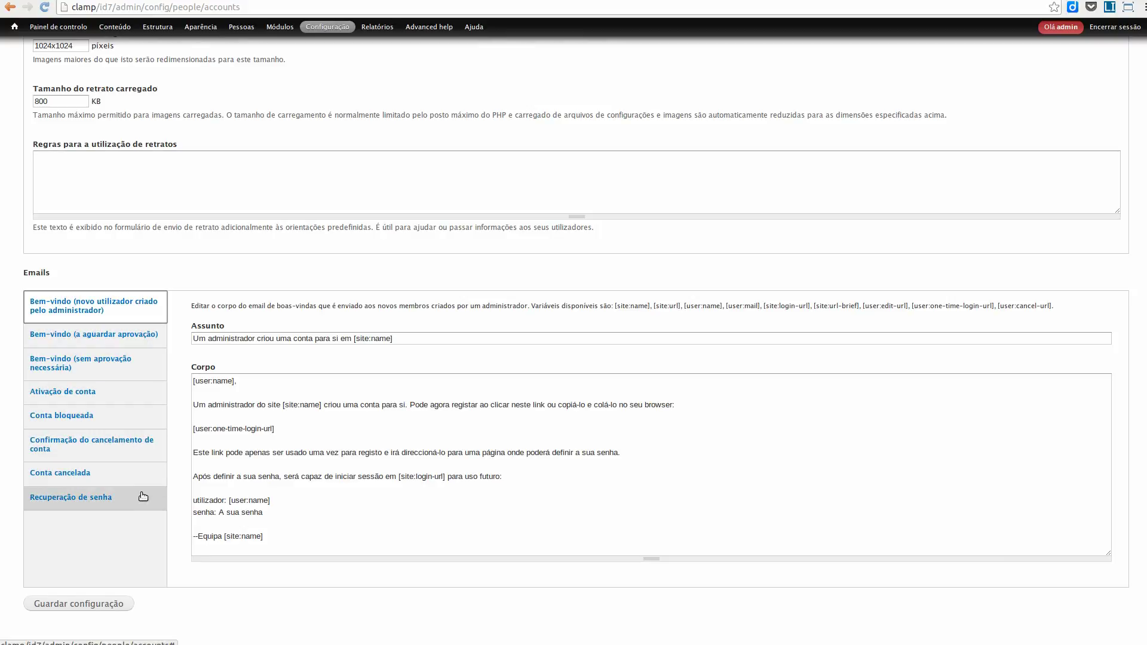
scroll(146, 376, up, 5)
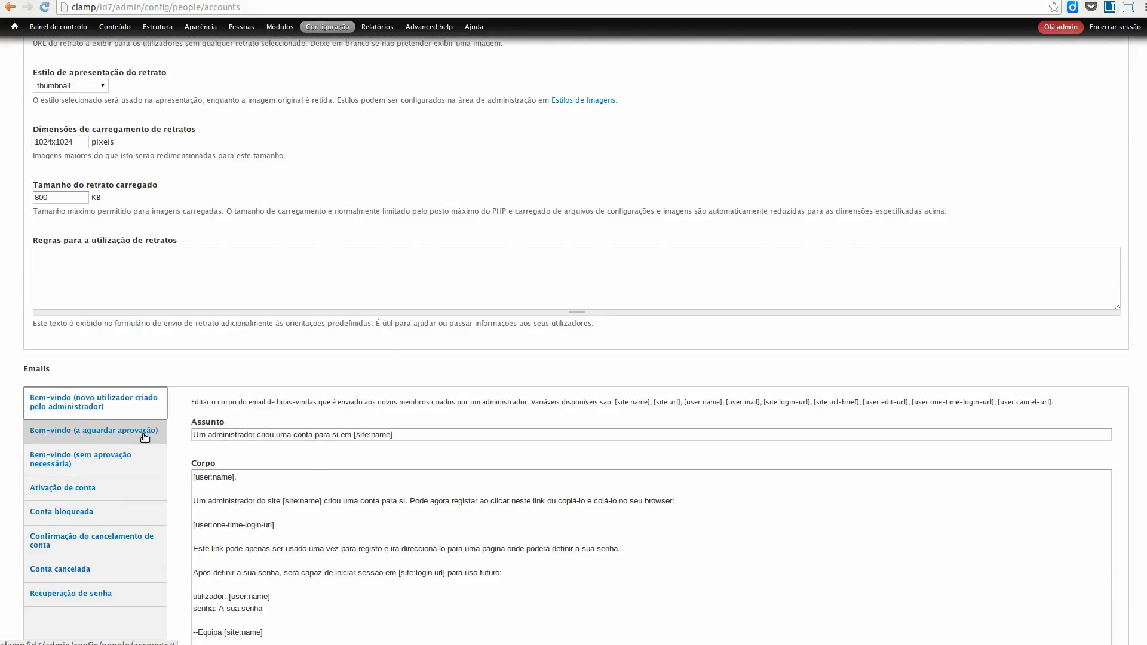
Review the registration and portrait settings, and examine the welcome emails for accounts awaiting approval and accounts needing no approval
scroll(144, 434, up, 6)
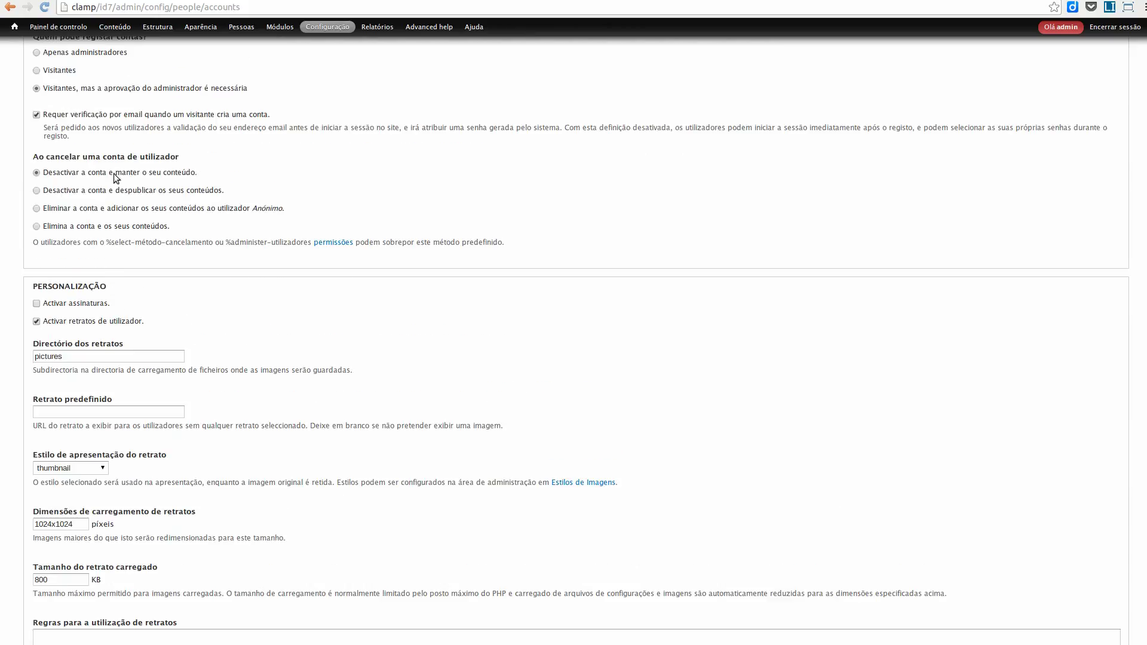
scroll(108, 125, up, 1)
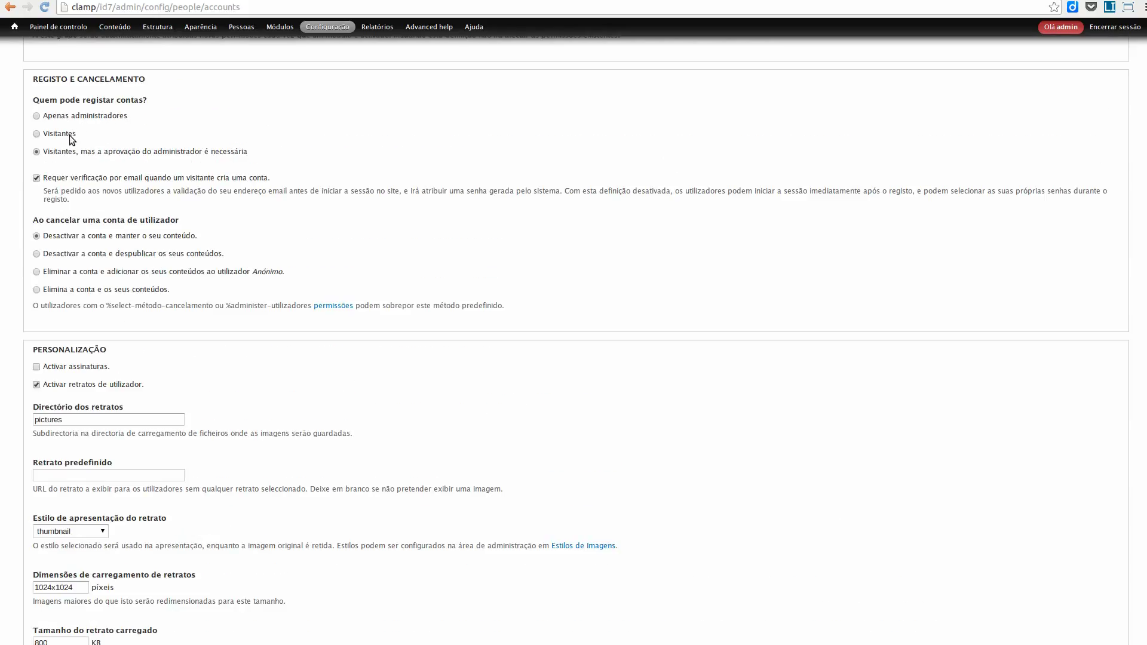
scroll(260, 518, down, 9)
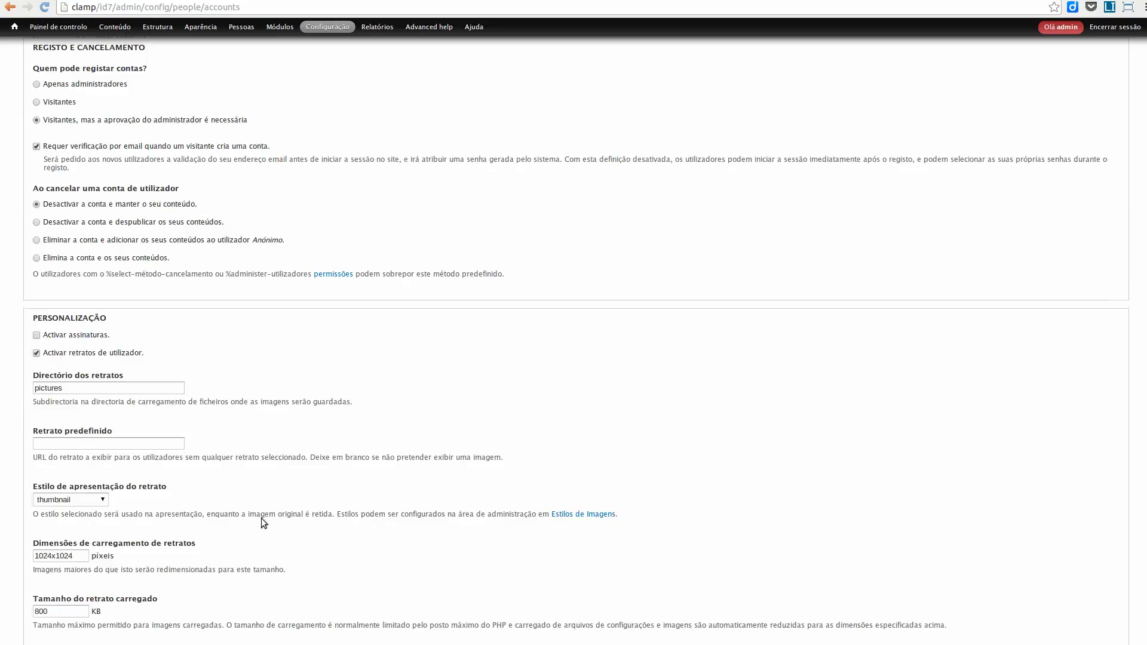
scroll(152, 561, down, 4)
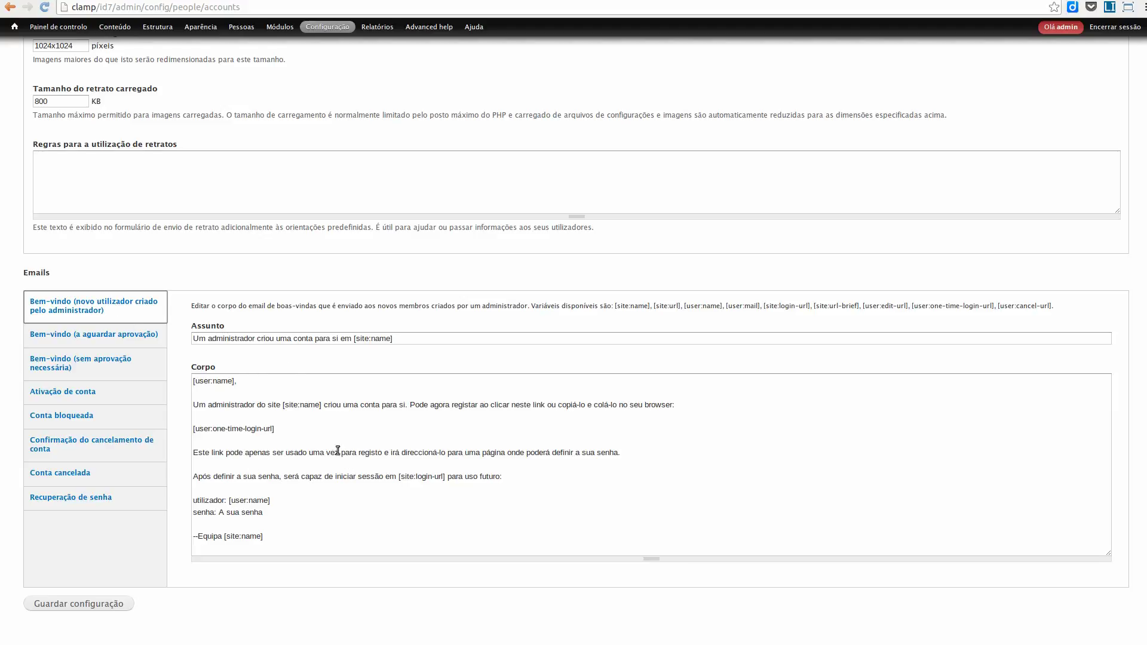
click(90, 334)
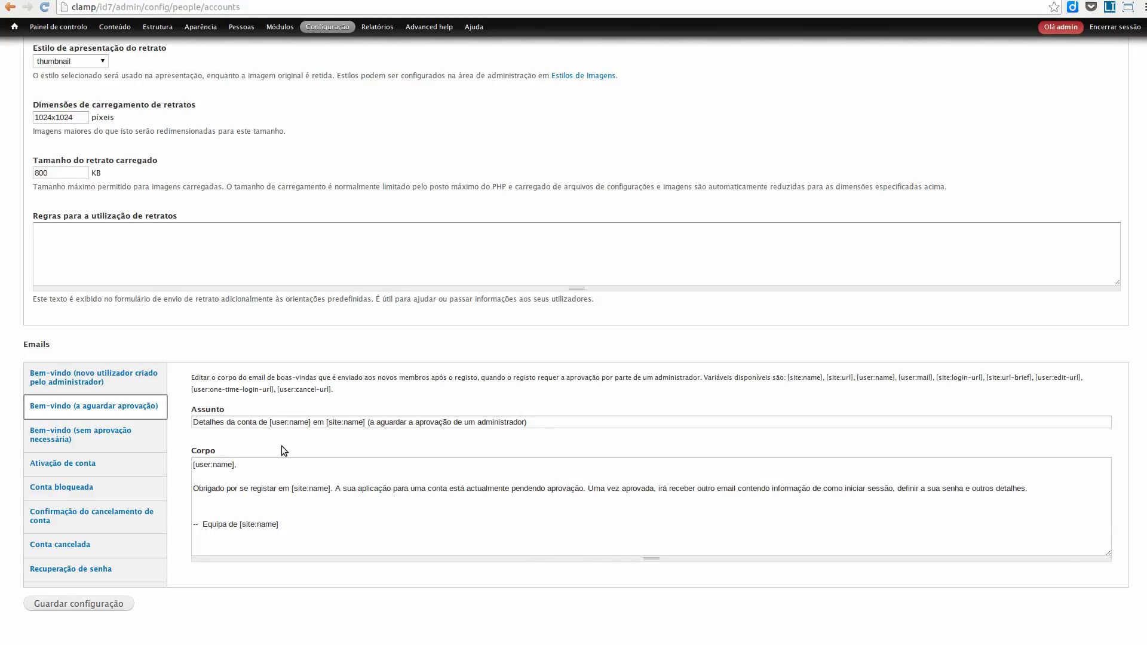
click(95, 447)
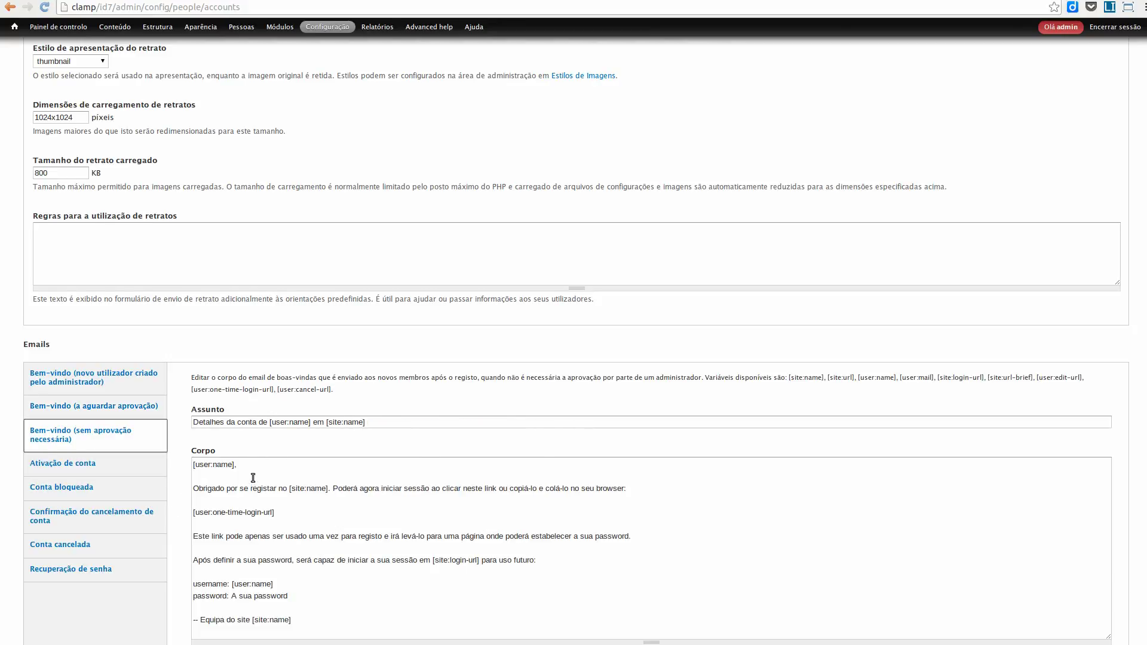
scroll(253, 478, down, 3)
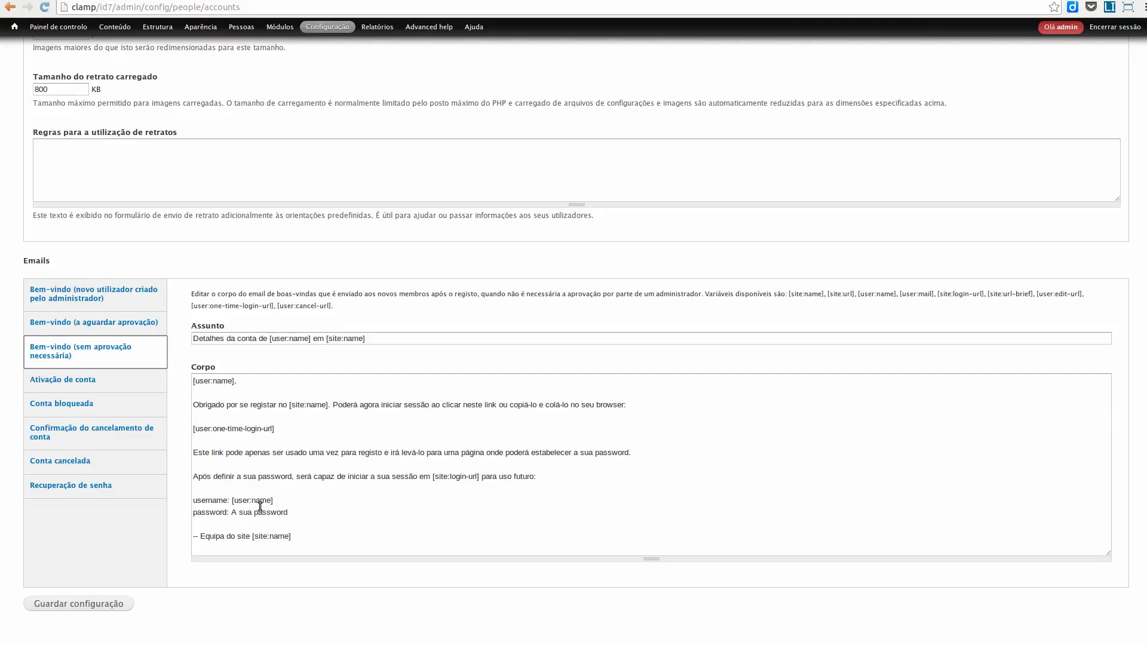
drag(276, 430, 186, 433)
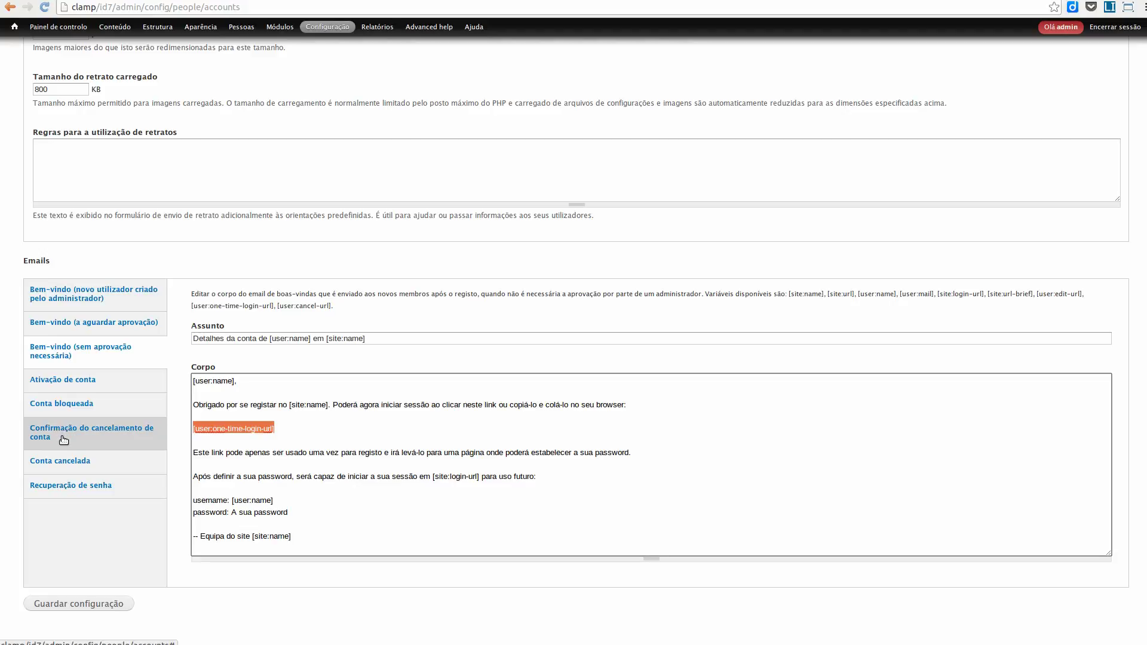
Examine the password recovery email template, including the [user:name] variable in its body
click(73, 495)
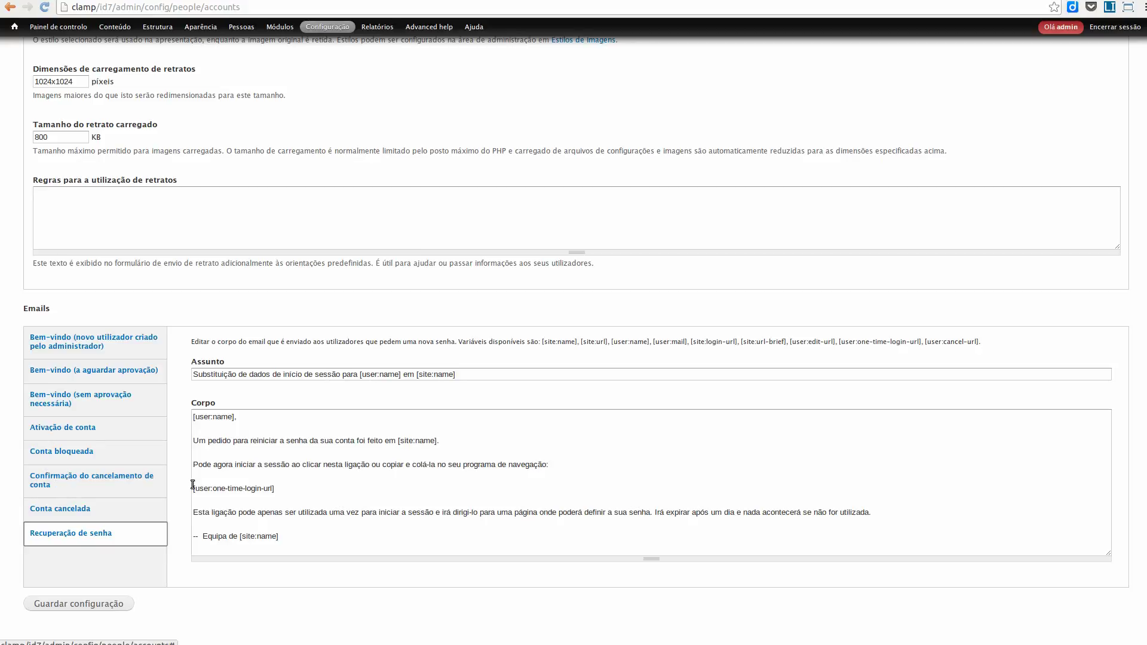
scroll(283, 445, up, 3)
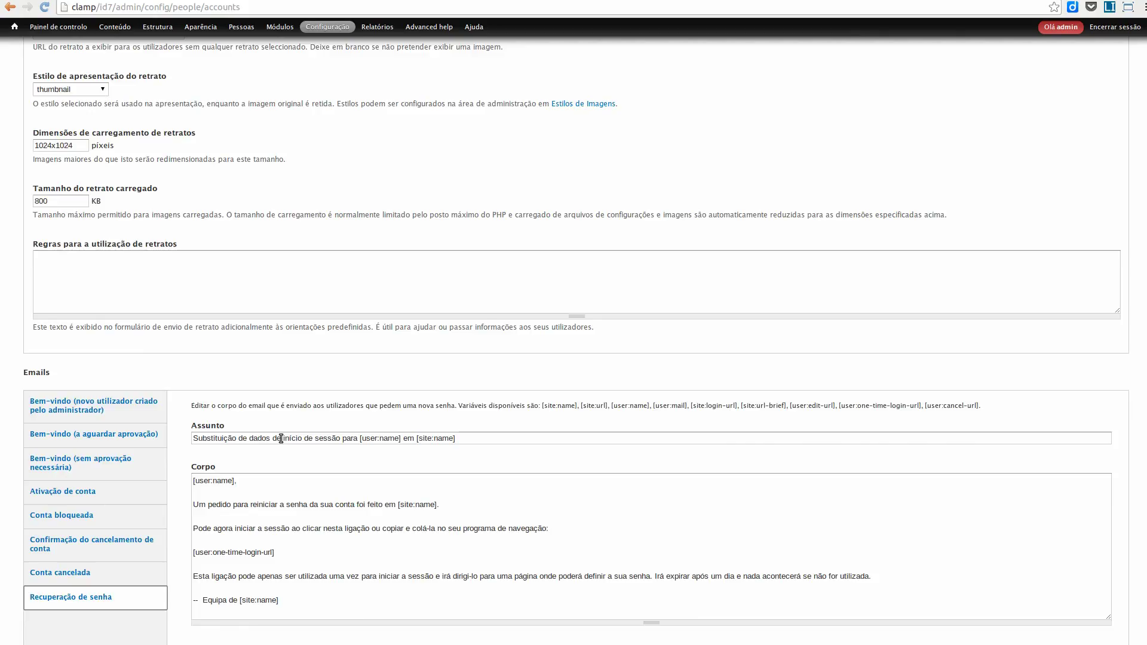
scroll(282, 442, down, 3)
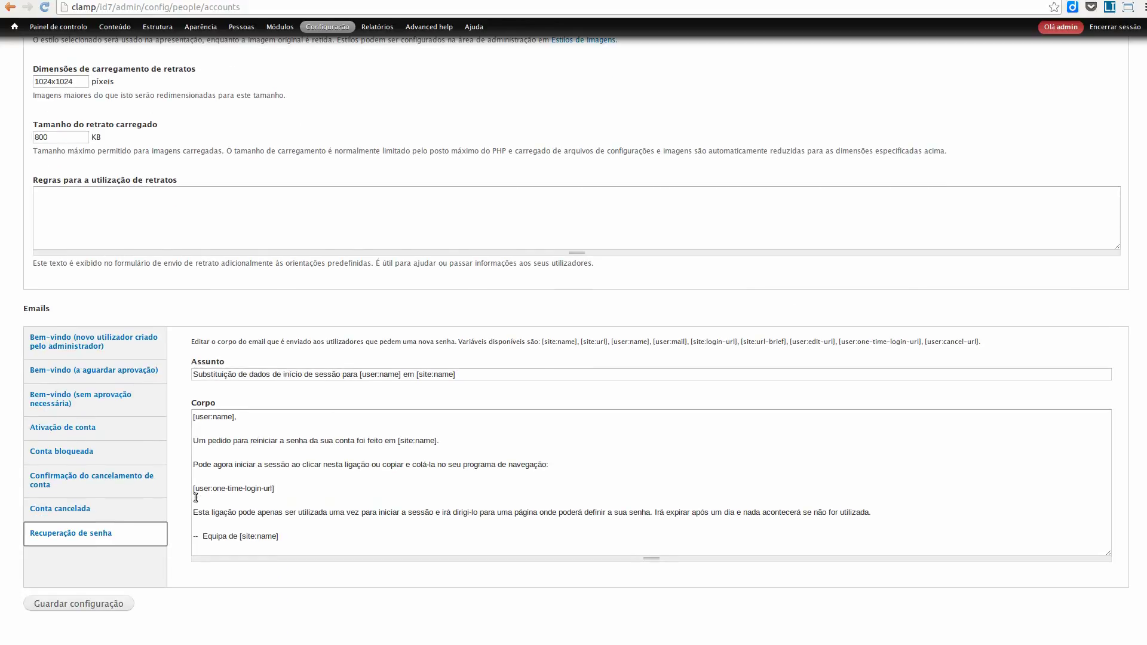
click(228, 418)
drag(228, 418, 192, 417)
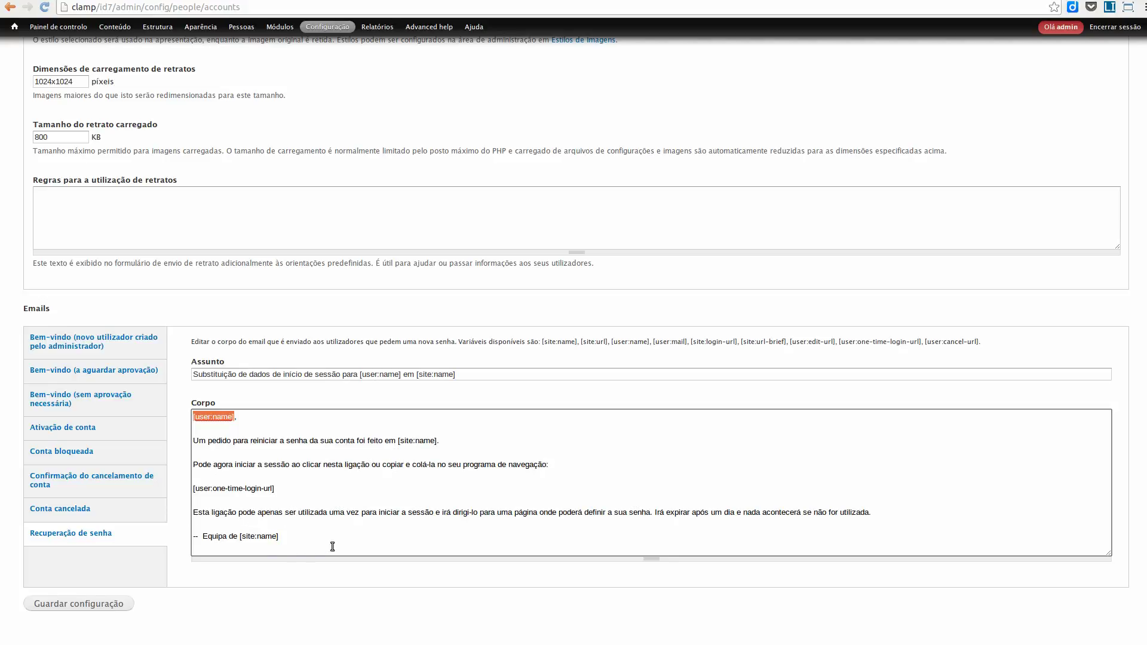
Look over the list of user account fields, and return to the account settings to recheck the registration and personalization options
scroll(576, 347, up, 10)
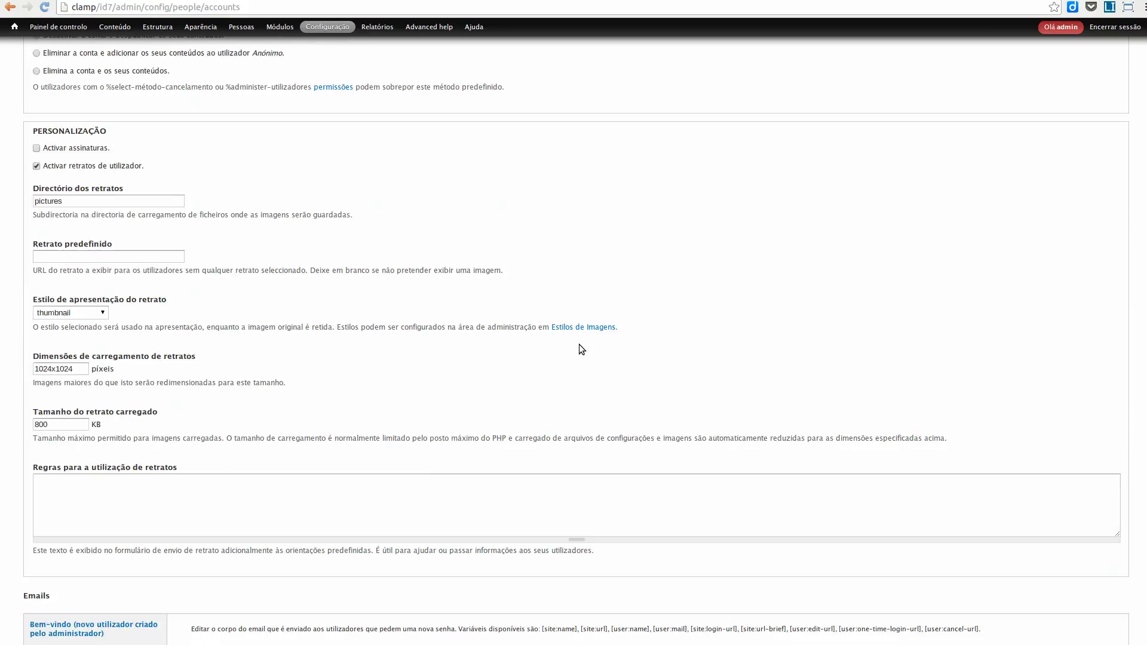
scroll(576, 339, up, 5)
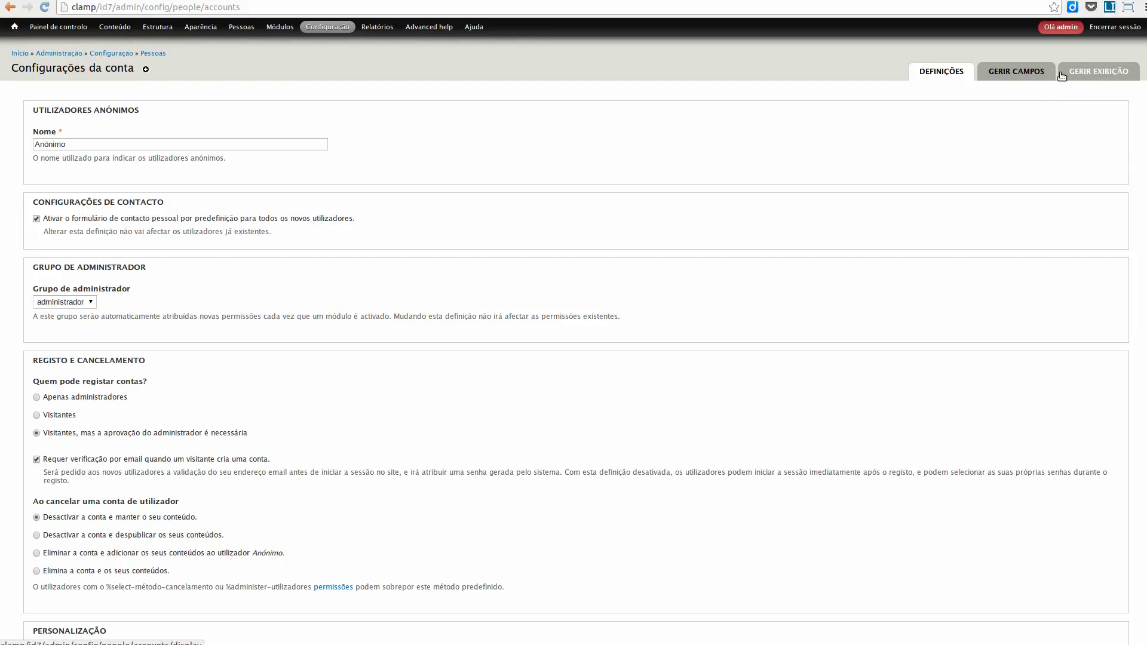
click(1019, 72)
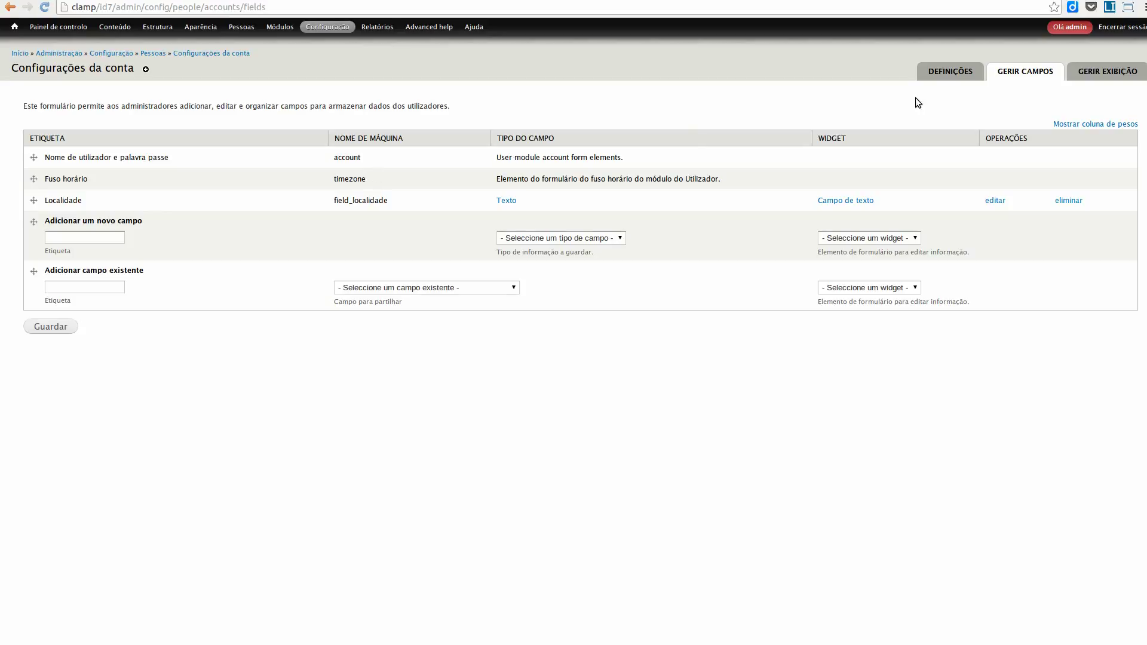
click(930, 77)
scroll(377, 461, down, 2)
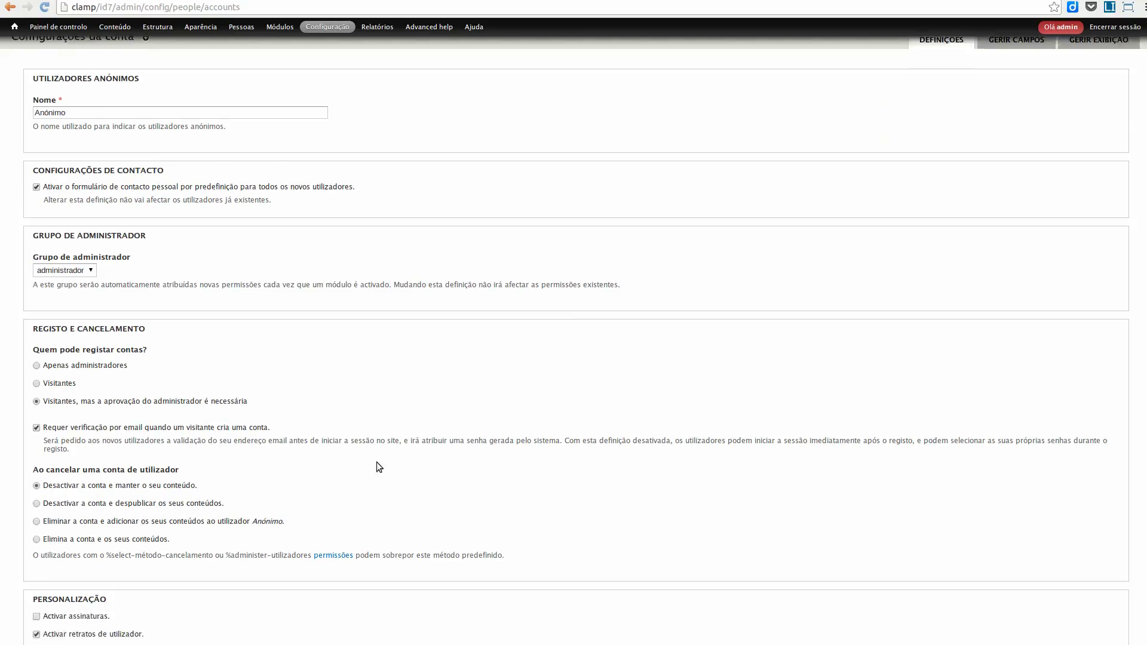
scroll(377, 462, down, 8)
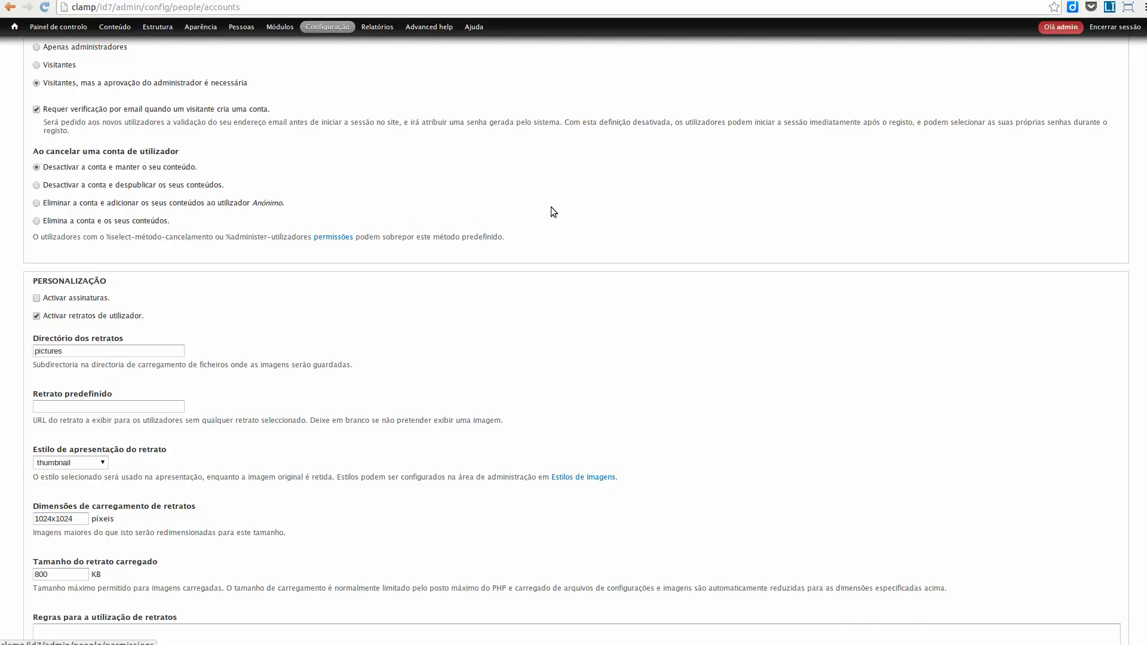
scroll(848, 194, up, 6)
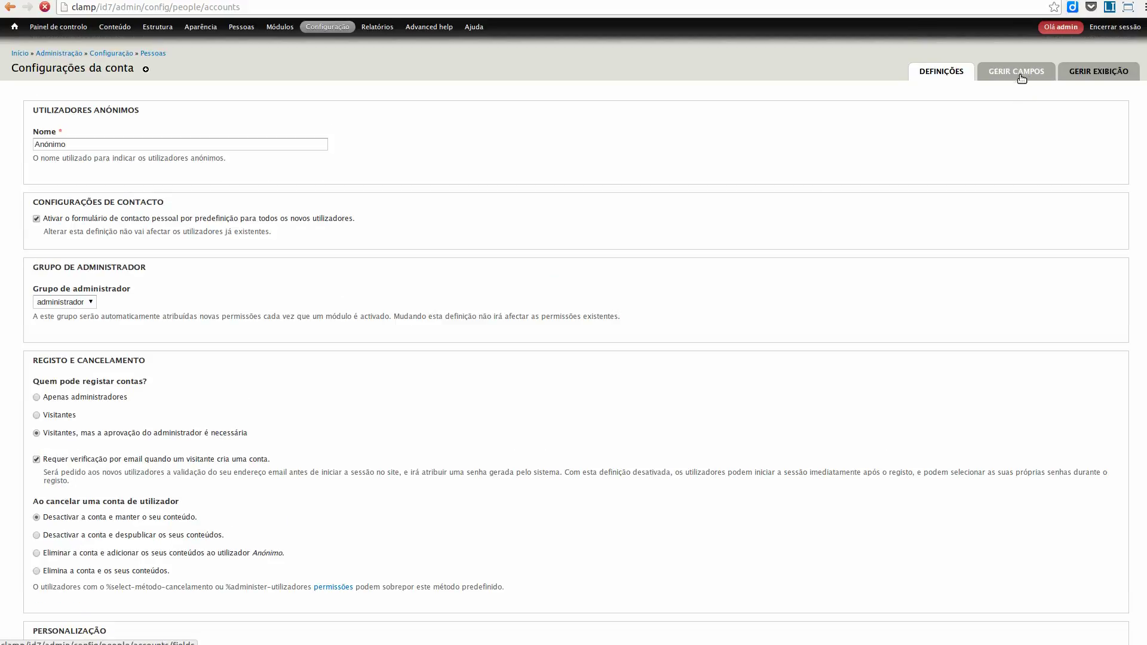
Add a new user account field labelled "Nome/ Apelido" of type Texto, and save its field settings
click(1016, 72)
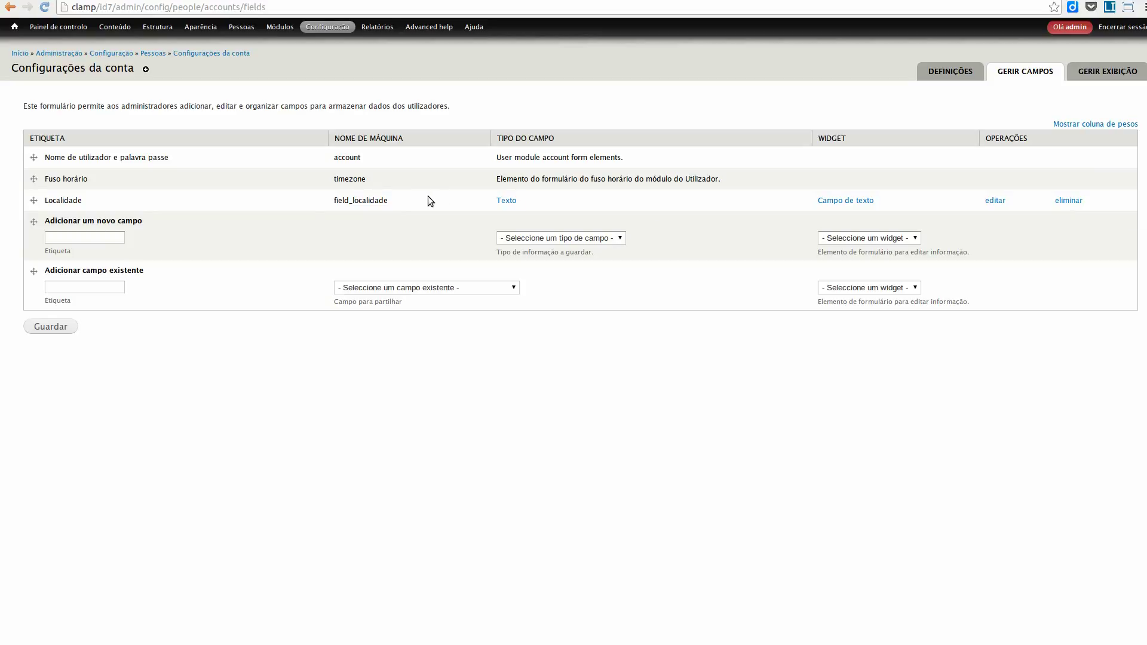
click(102, 239)
text(Nome/ Apelido)
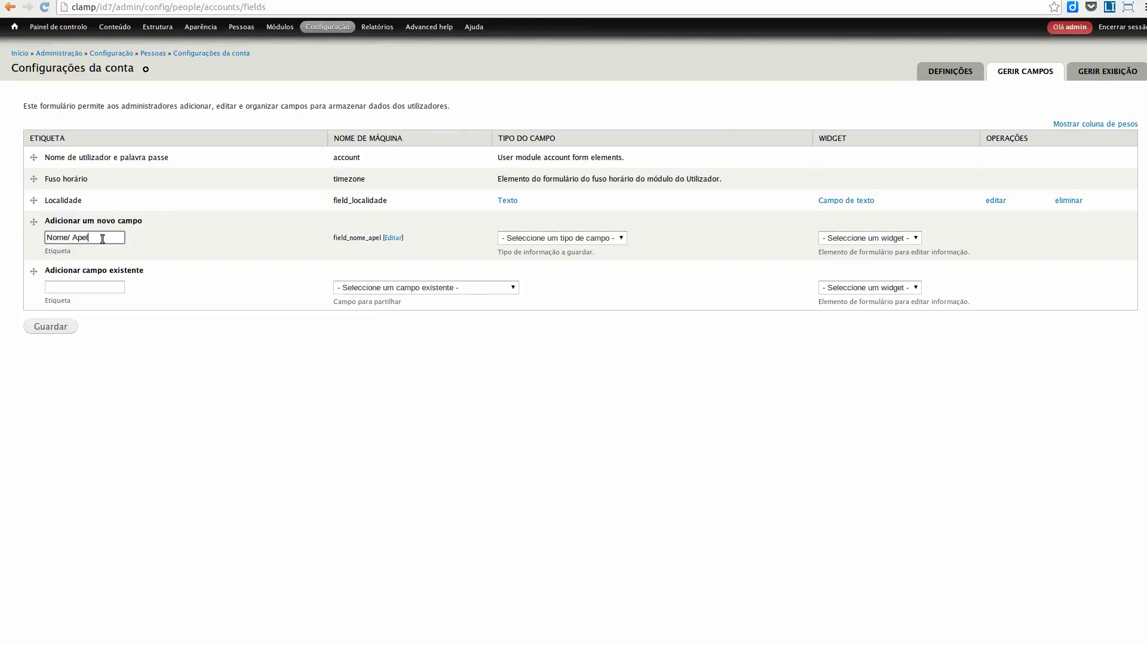
click(400, 240)
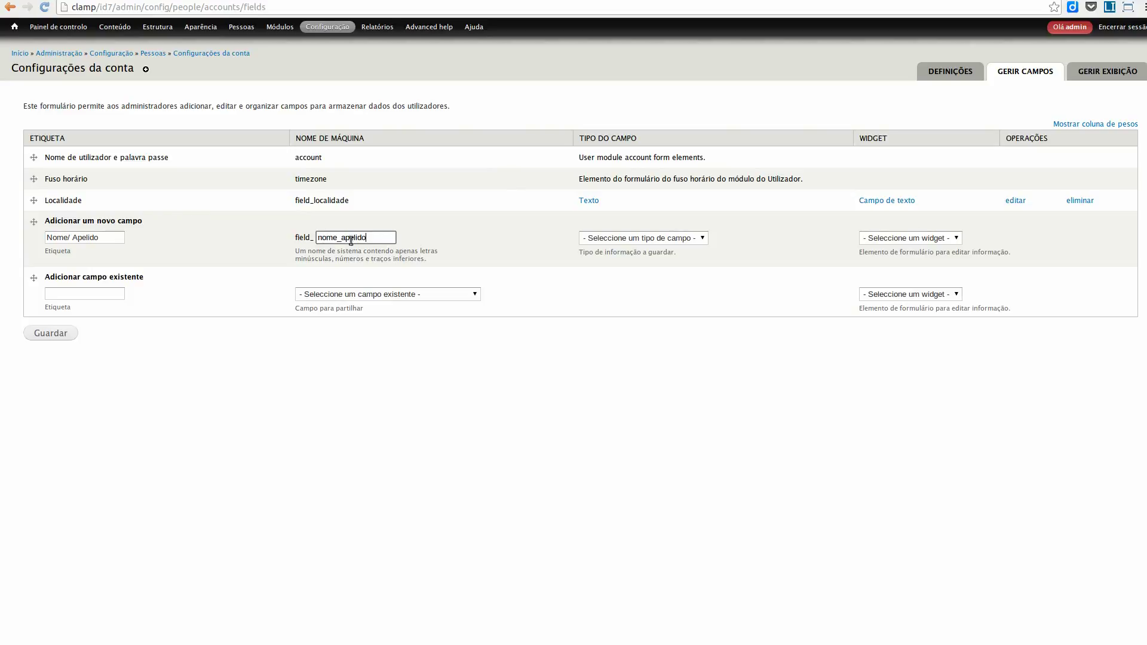
click(629, 238)
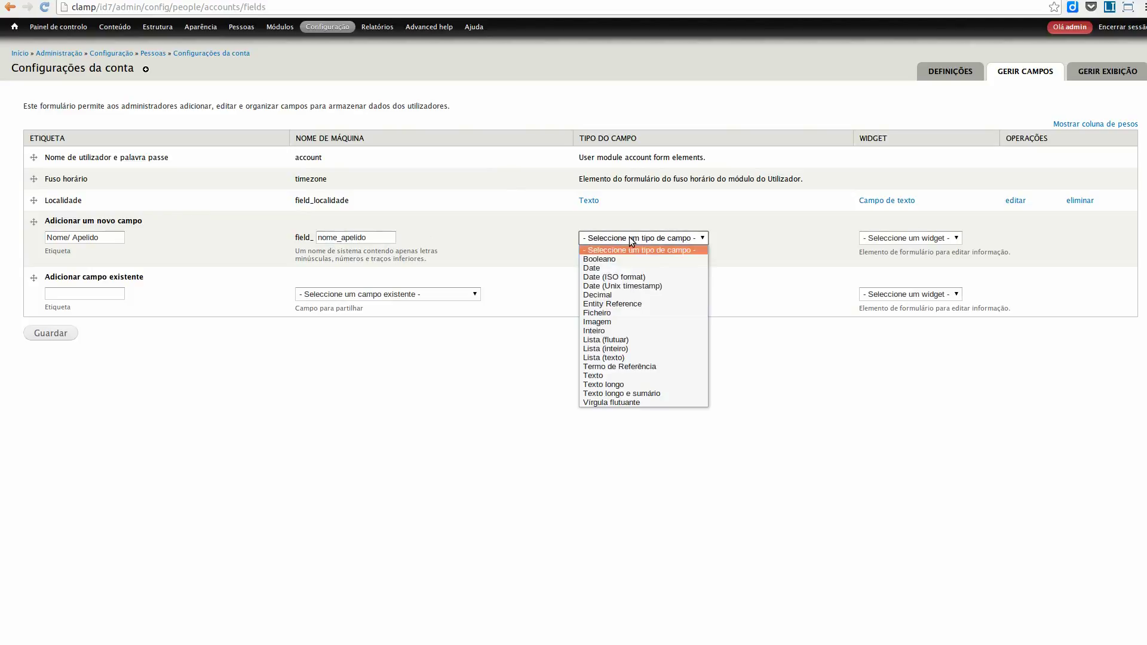
click(604, 376)
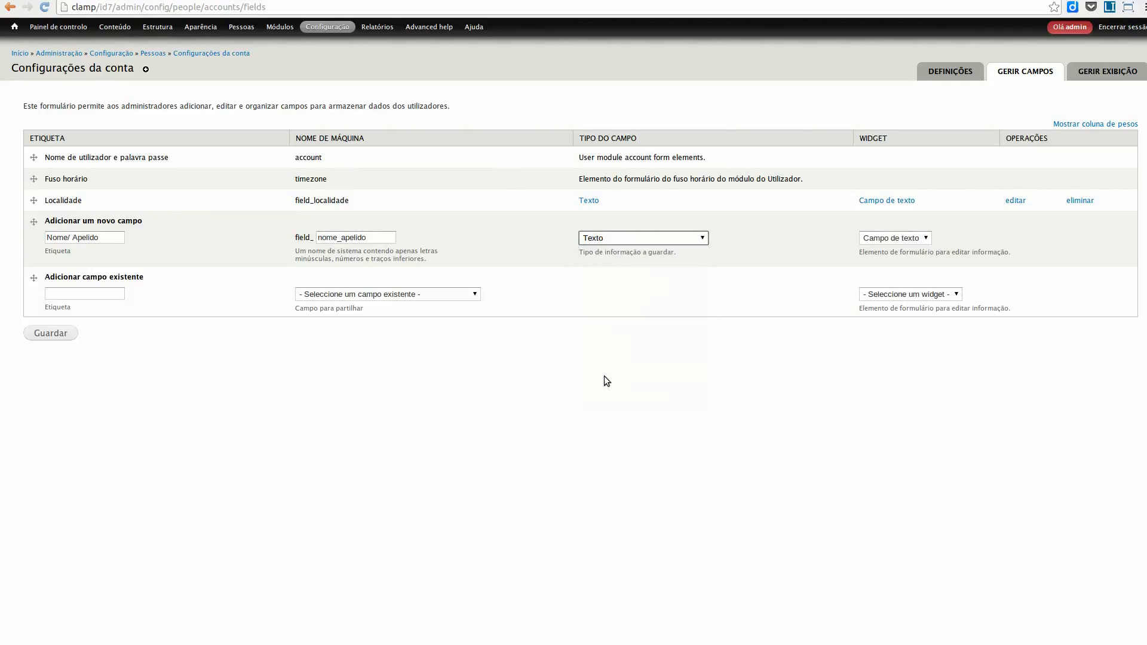
click(55, 333)
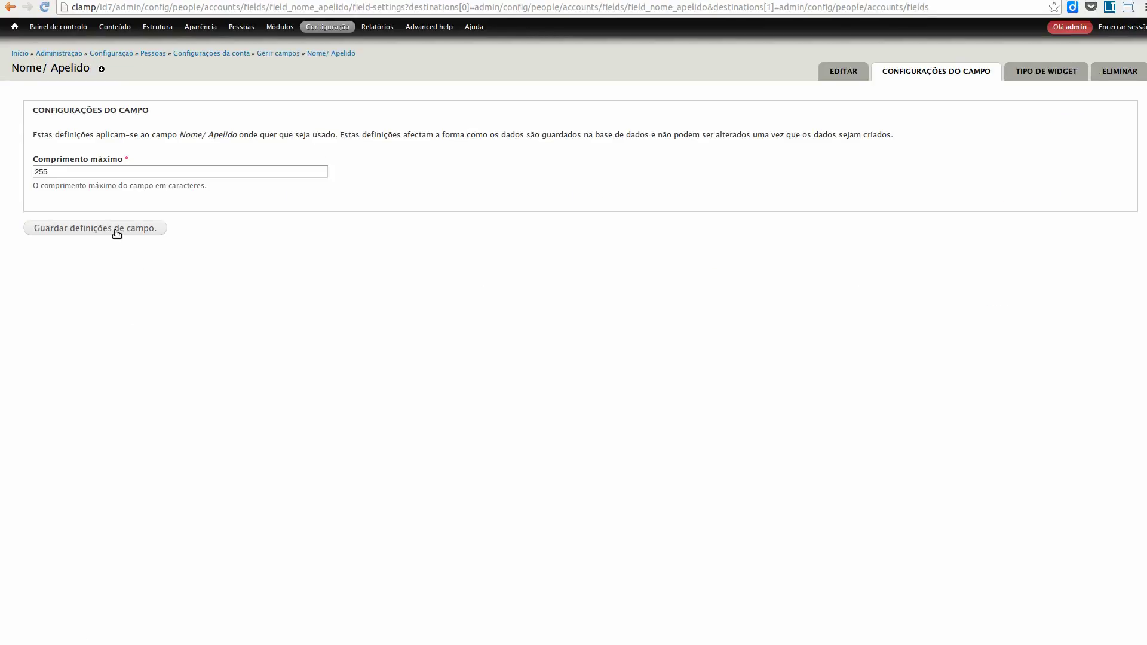
click(67, 227)
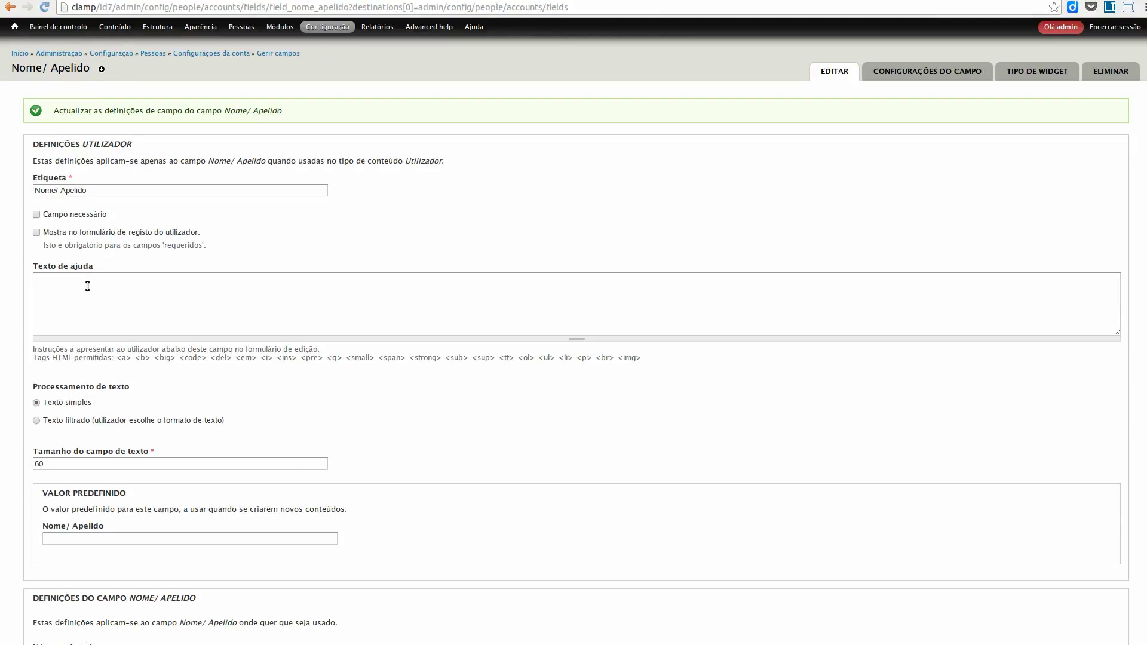
Review the user-specific and general definitions of the Nome/ Apelido field, and save them
scroll(89, 303, down, 1)
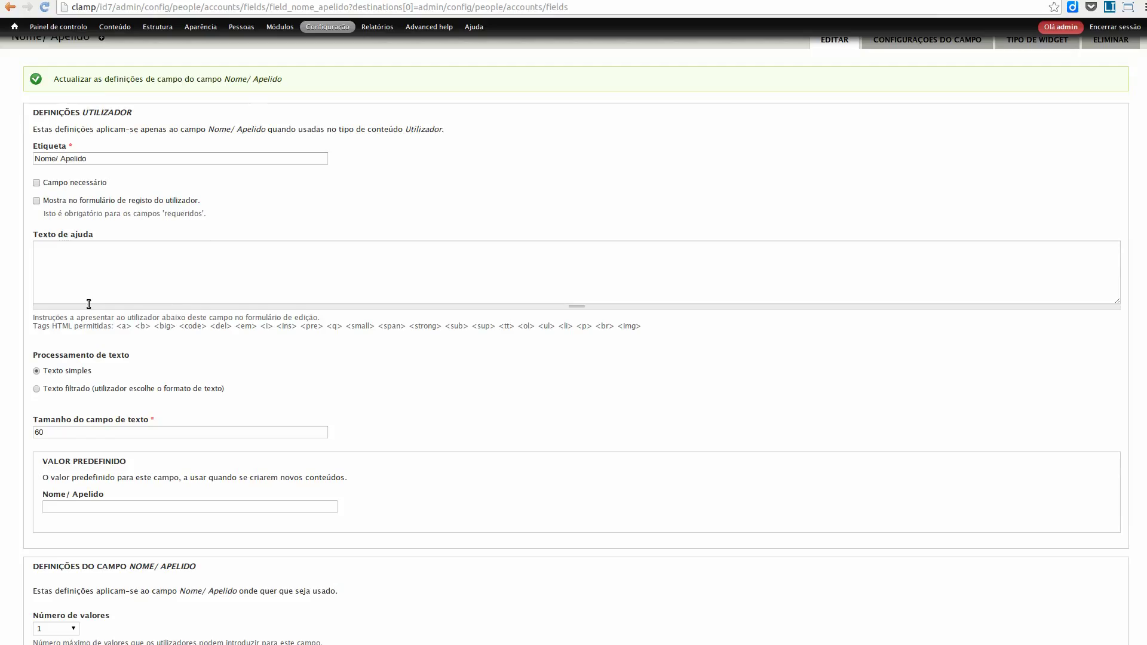
scroll(89, 304, down, 5)
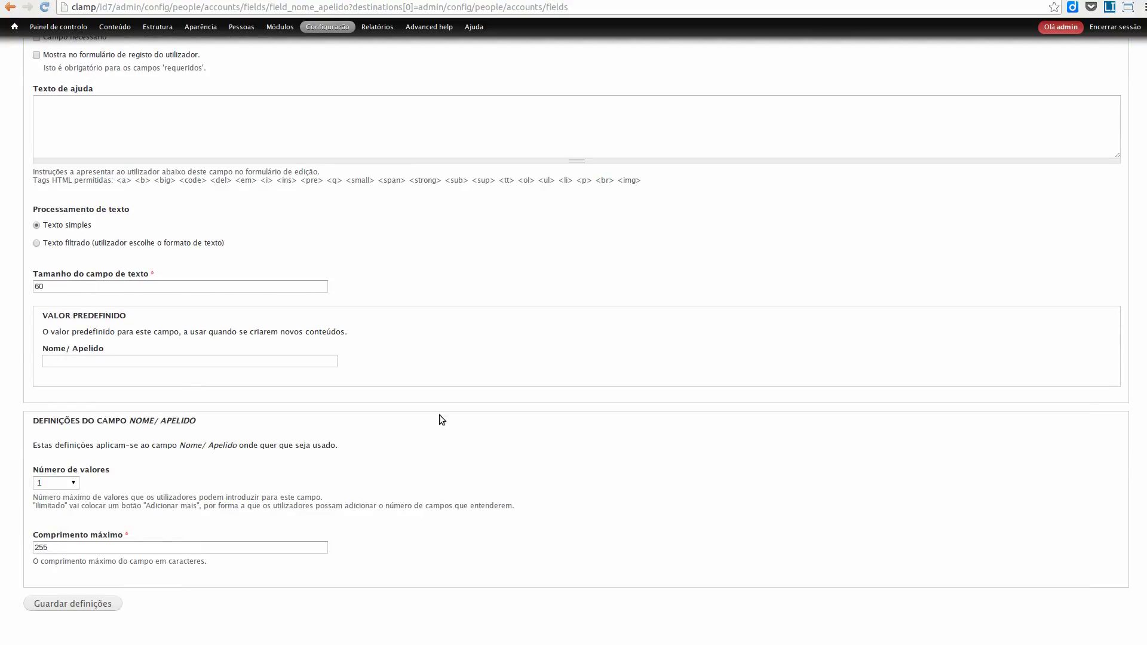
scroll(260, 467, up, 3)
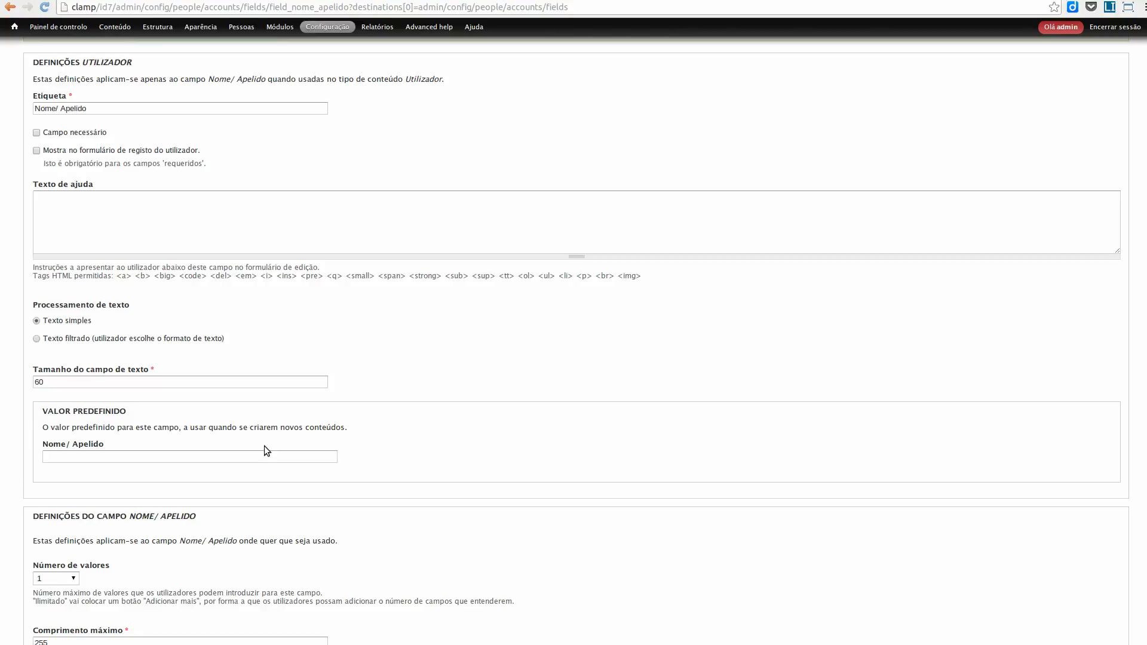
scroll(264, 446, up, 3)
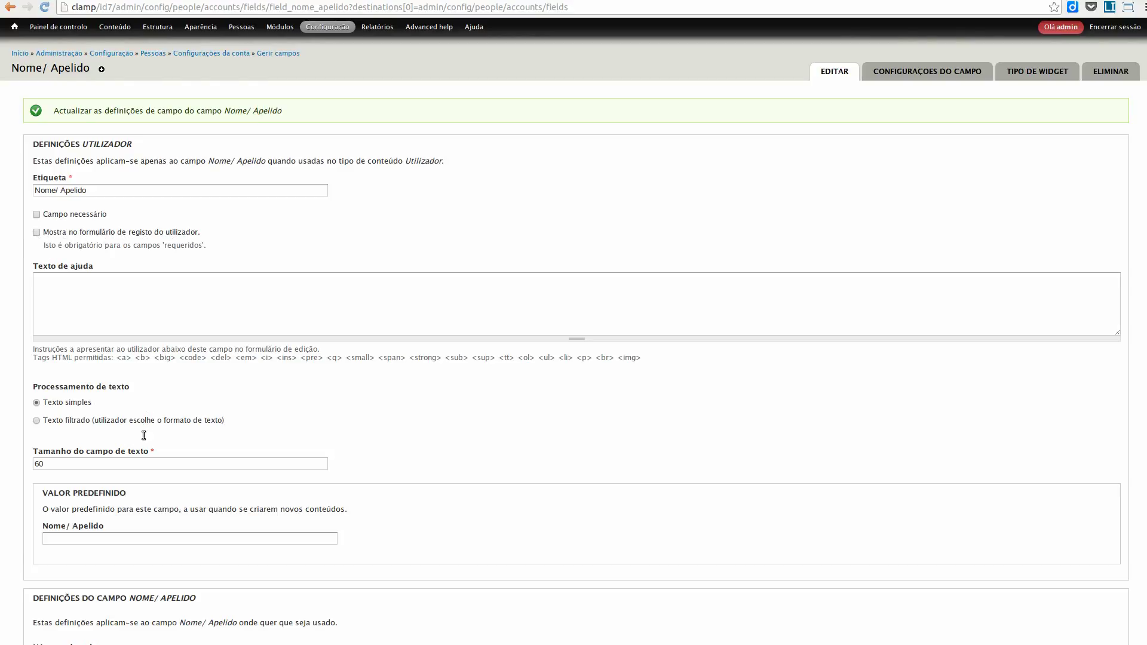
scroll(143, 435, down, 3)
click(93, 604)
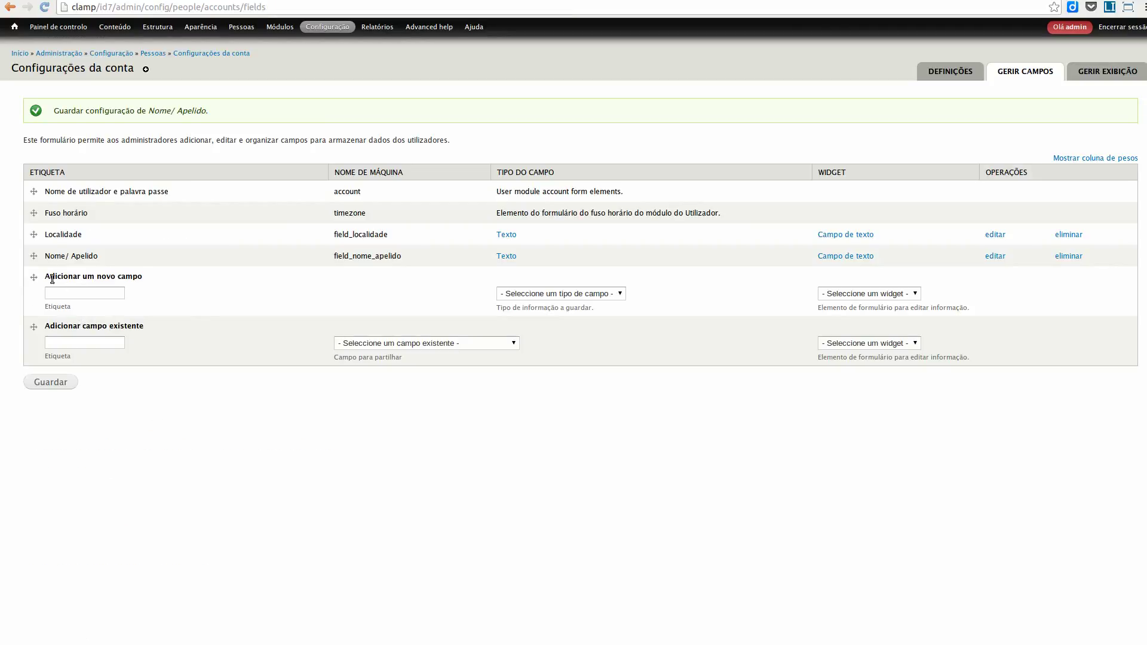
Reorder the user fields so Nome/ Apelido follows the username and password row and Fuso horário follows Localidade, and save the order
drag(34, 255, 31, 294)
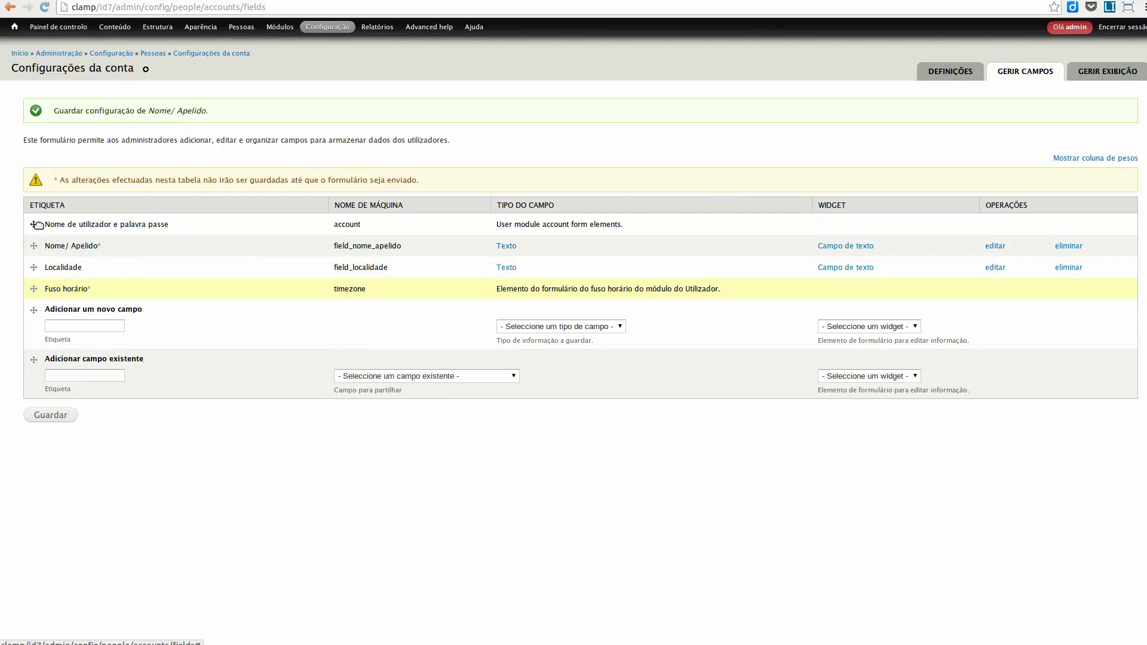
mouse_move(34, 224)
mouse_down()
mouse_move(36, 265)
mouse_move(34, 222)
mouse_up()
click(62, 415)
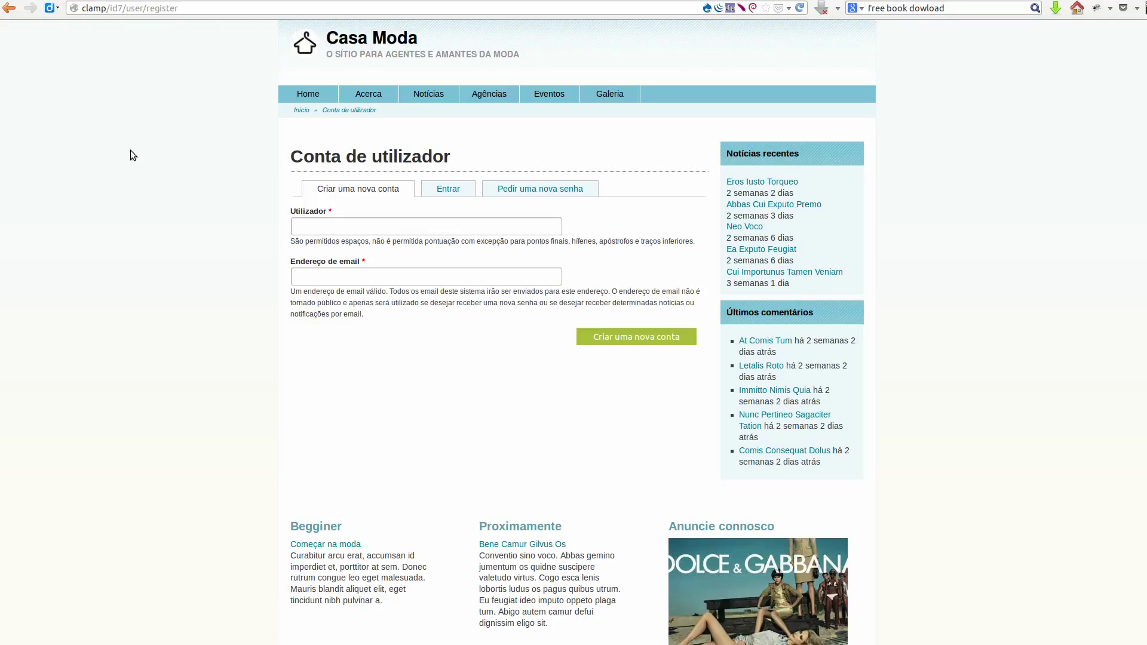
Switch to the Casa Moda site in the other browser and inspect the username and email fields on the new account form
click(356, 197)
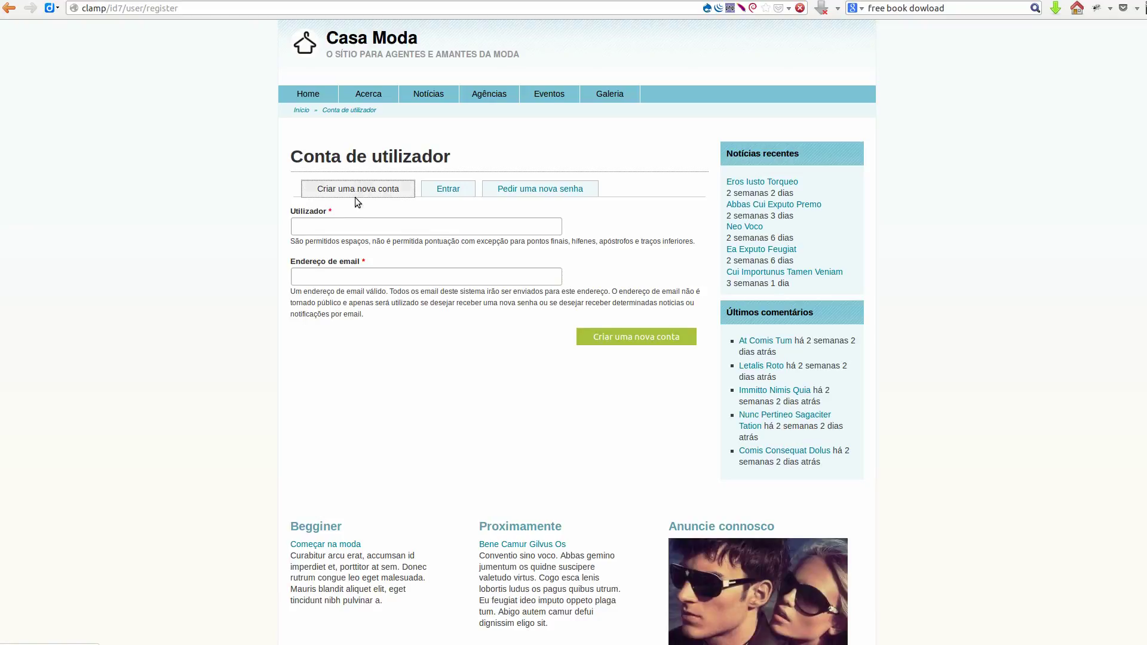
click(314, 225)
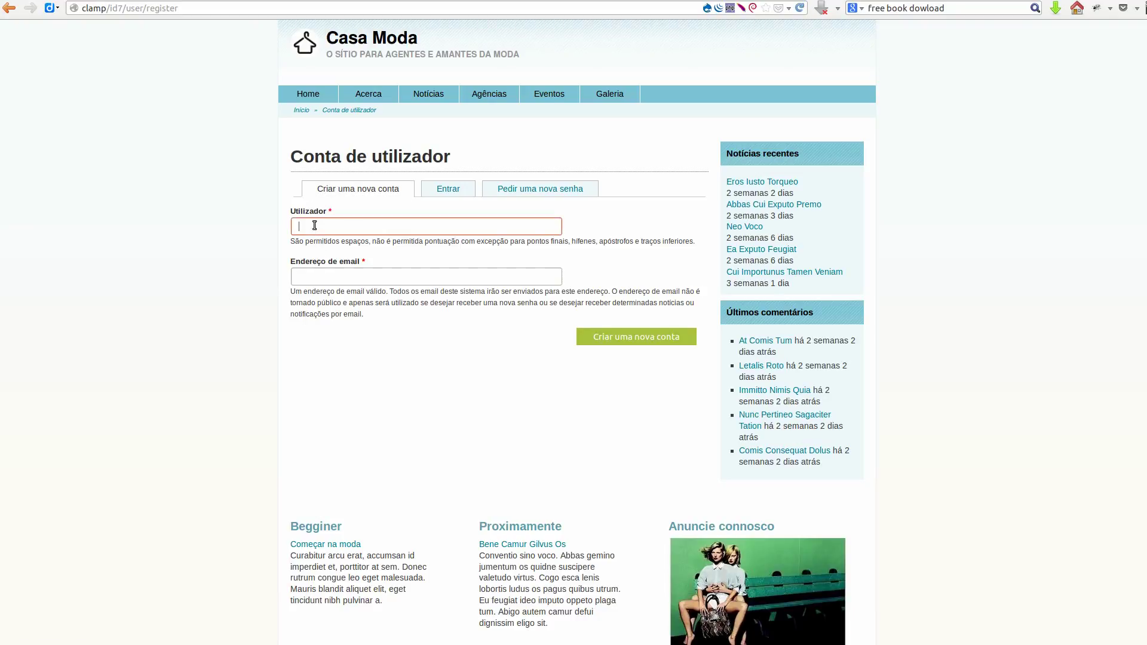
click(302, 276)
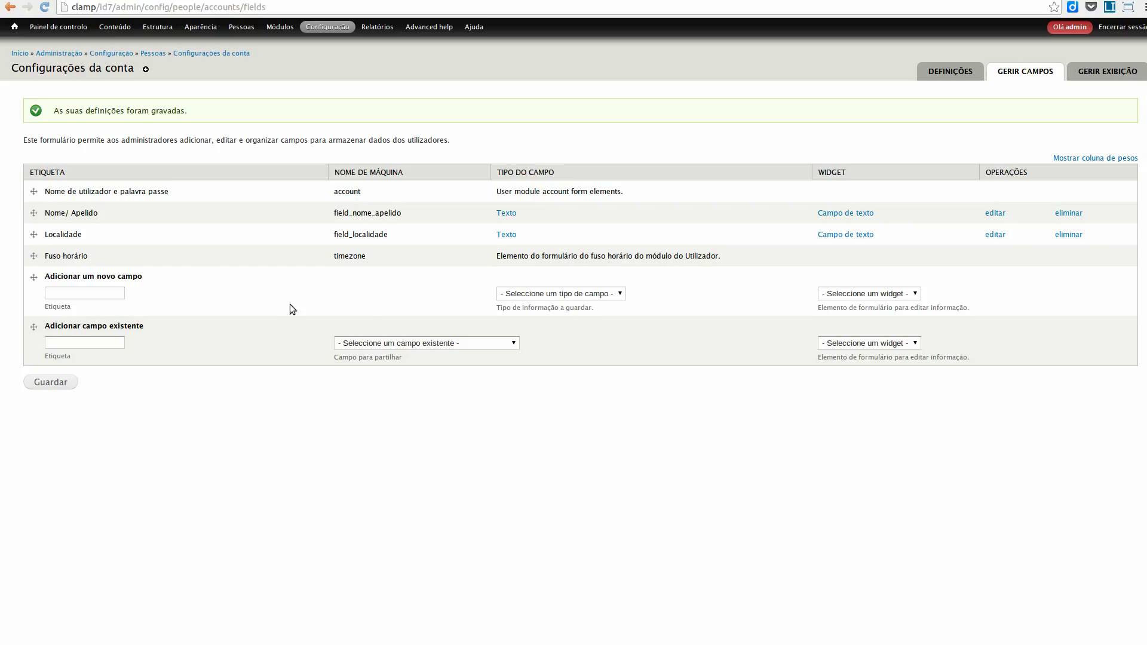
Enable "Mostra no formulário de registo do utilizador" for the Nome/ Apelido user field and save its settings
click(995, 214)
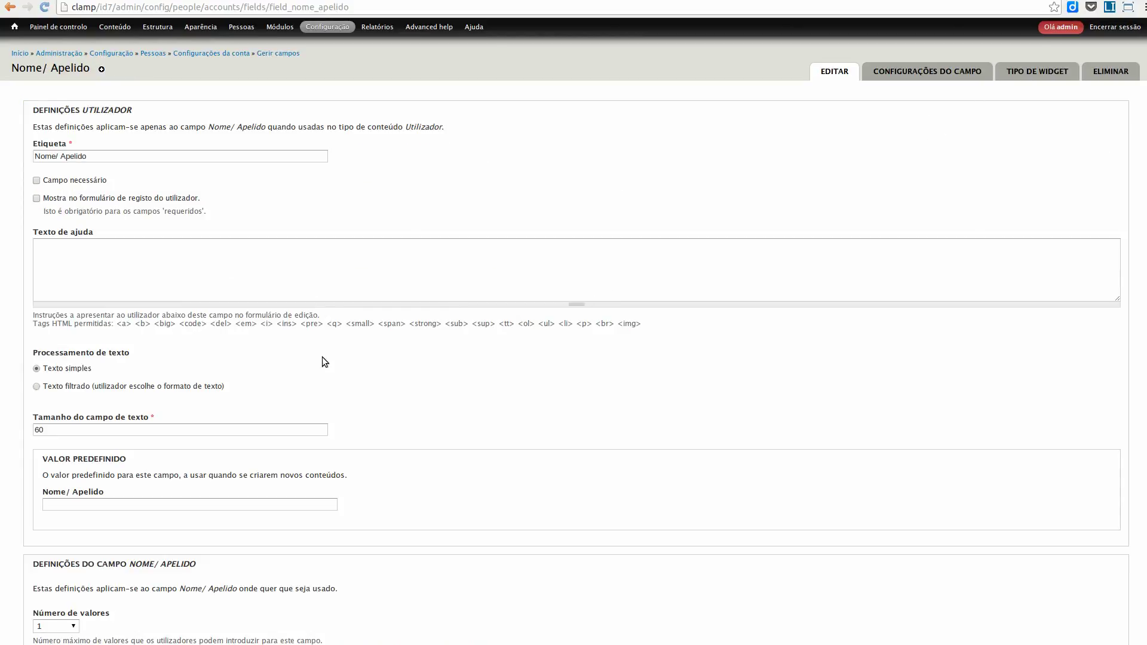
click(46, 199)
drag(215, 195, 43, 199)
scroll(150, 480, down, 2)
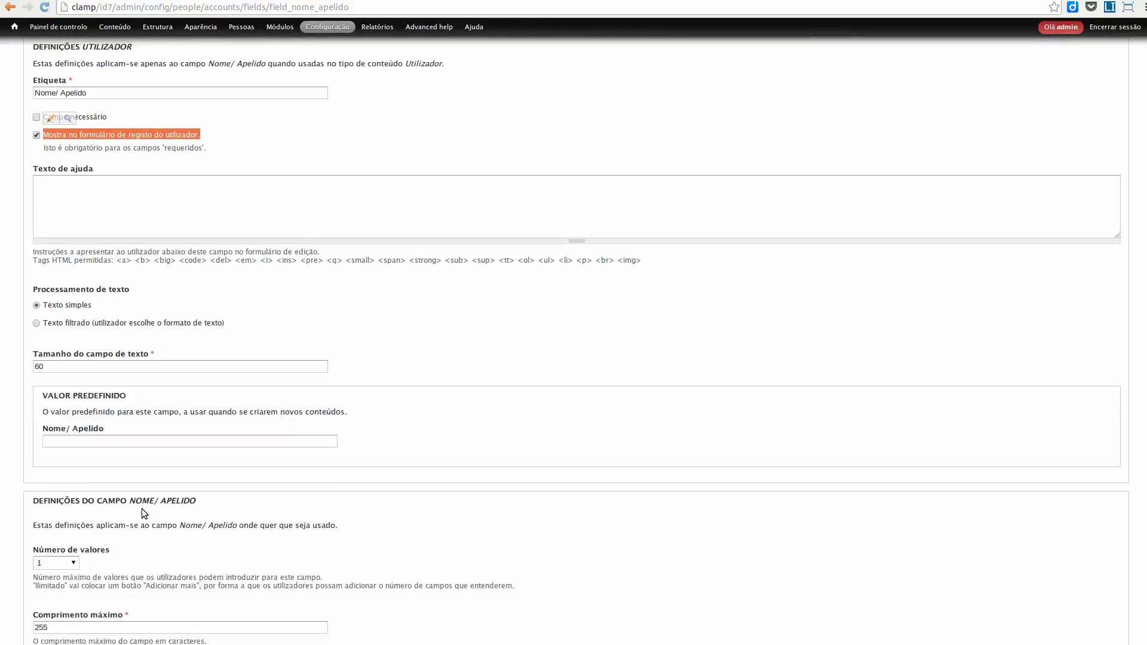
click(77, 604)
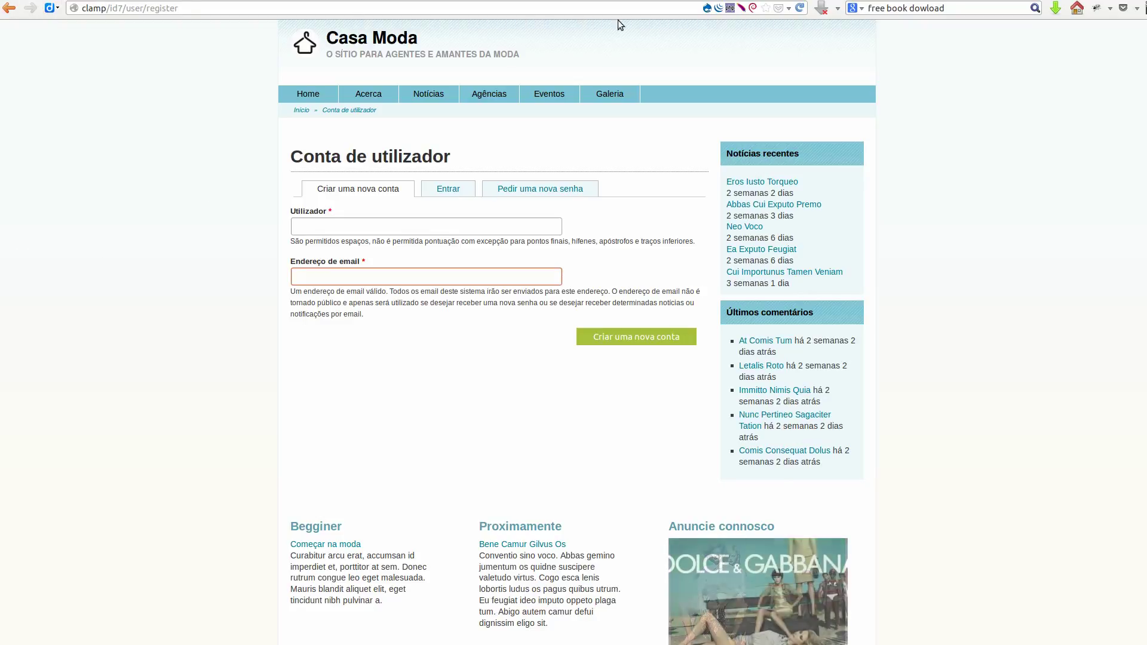
Switch to the Casa Moda site in the other browser and reload the new account form to check its fields
click(799, 8)
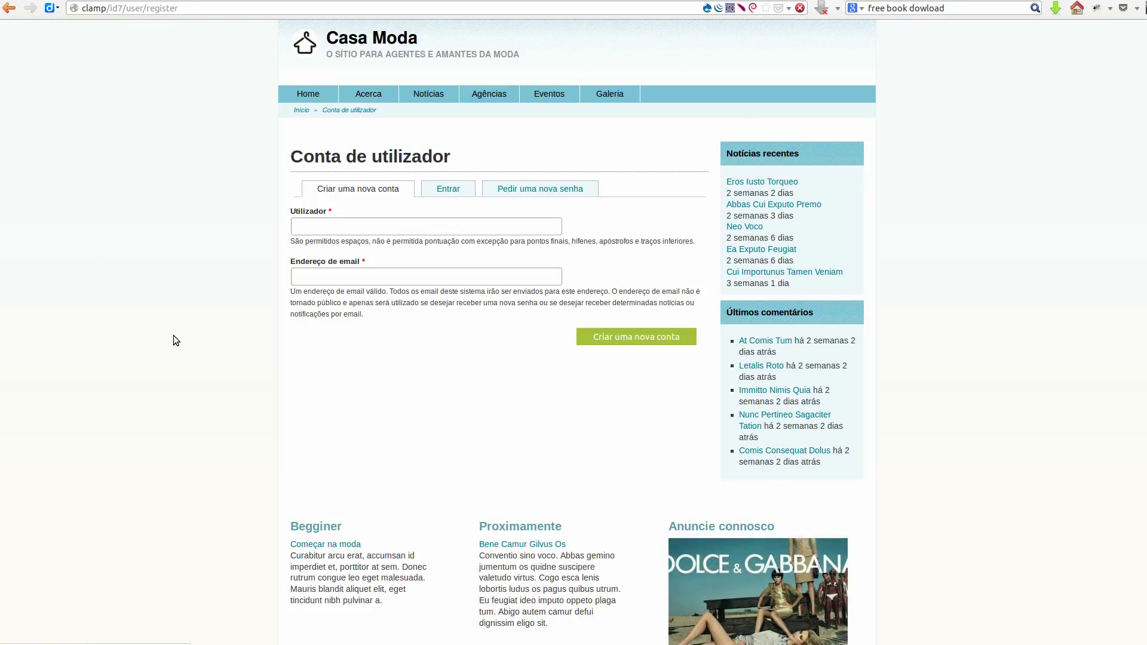
click(330, 344)
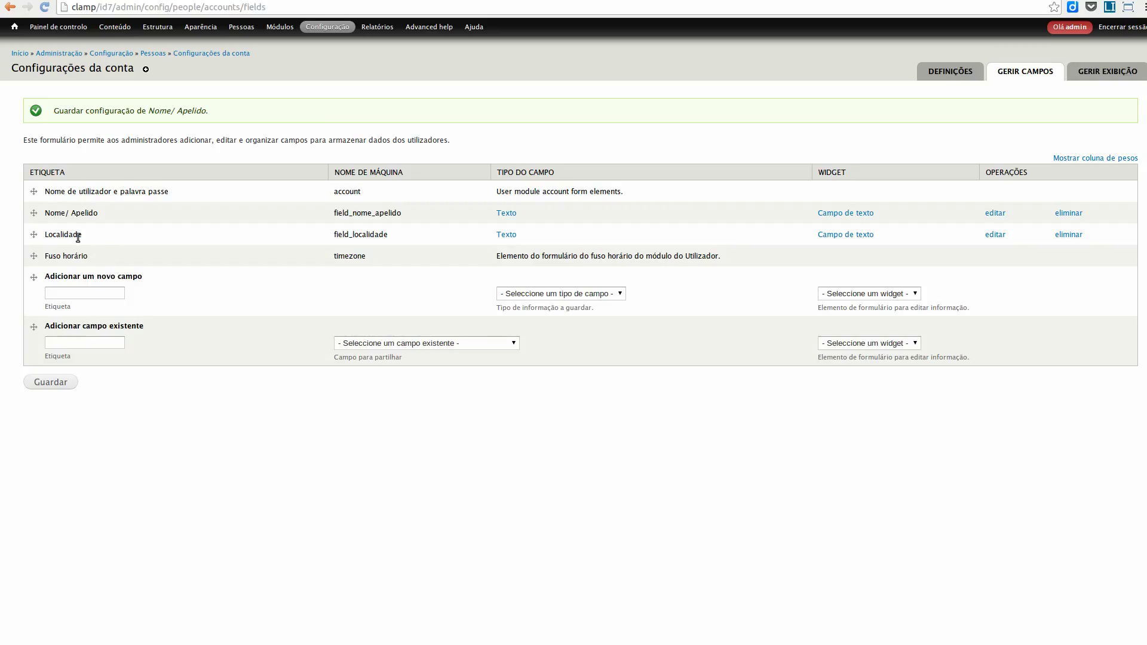
Look at the Localidade field's registration form option, leave it as is and return to the list of user fields
click(993, 236)
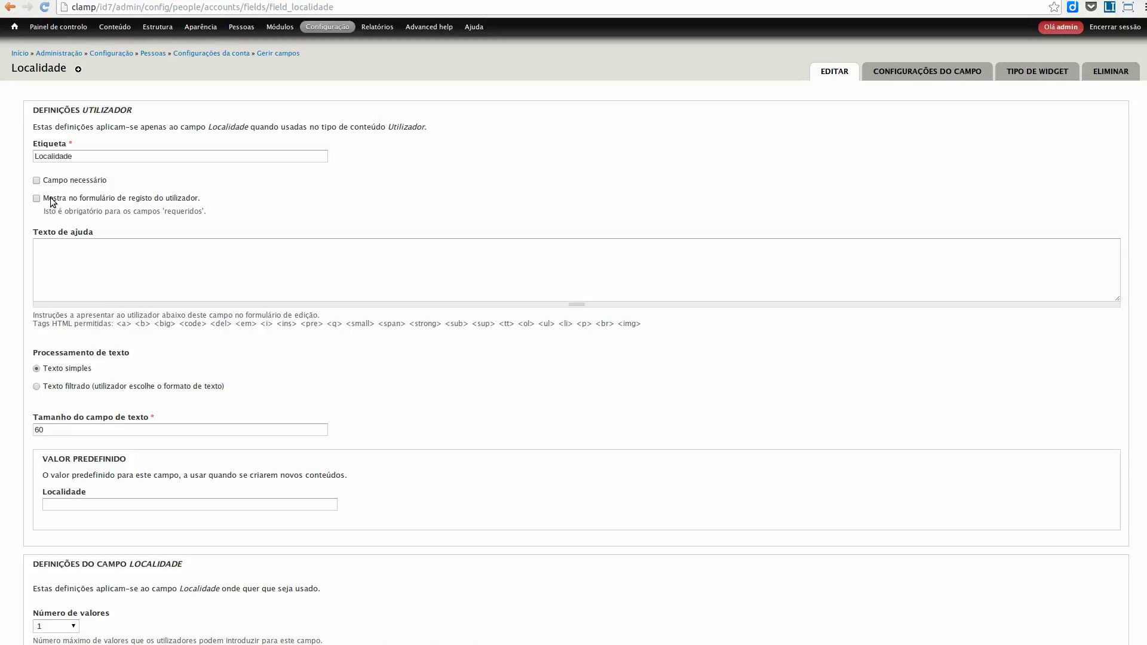
click(223, 53)
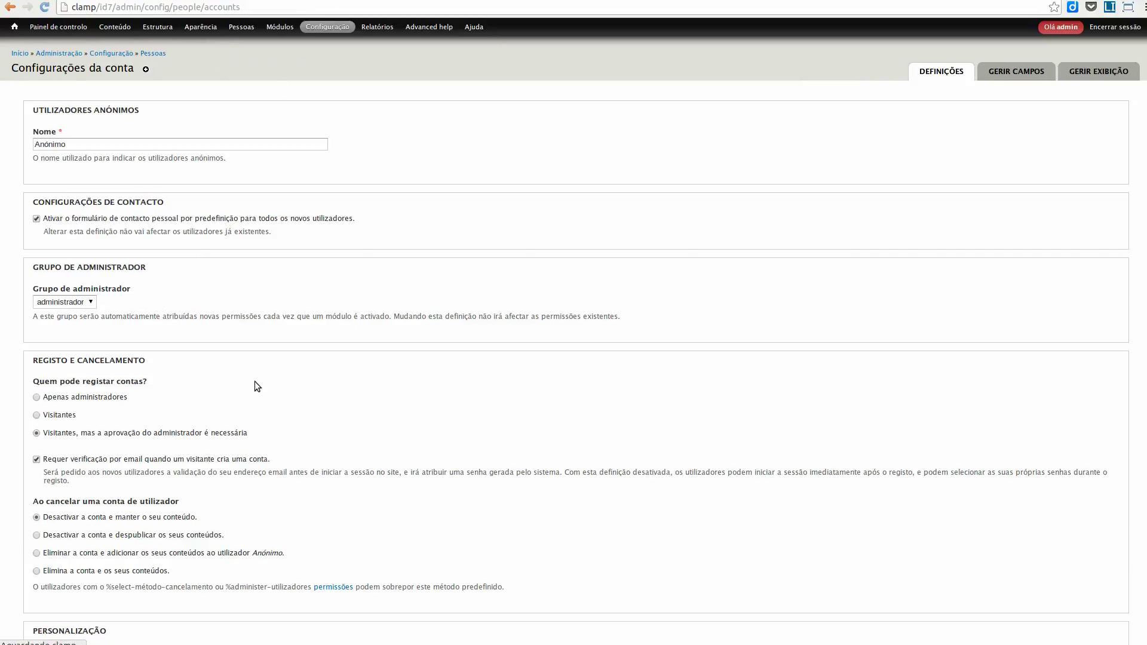
click(1009, 73)
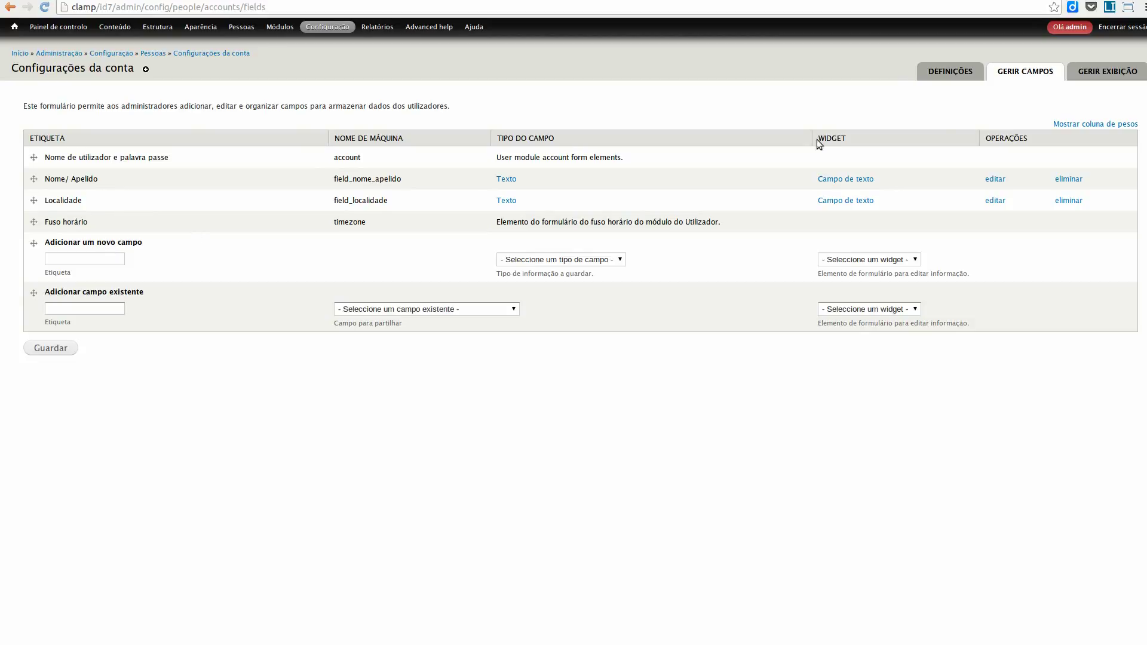
Open the admin account for editing and examine where the Nome/ Apelido and Localidade fields sit on the form
click(1083, 43)
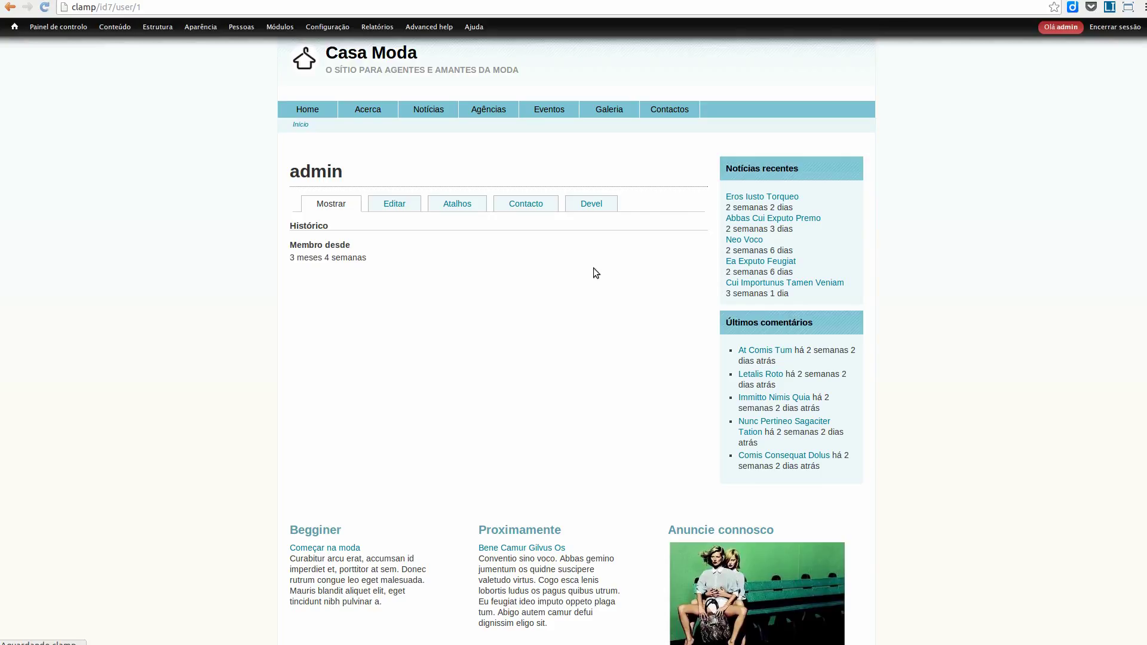
click(393, 203)
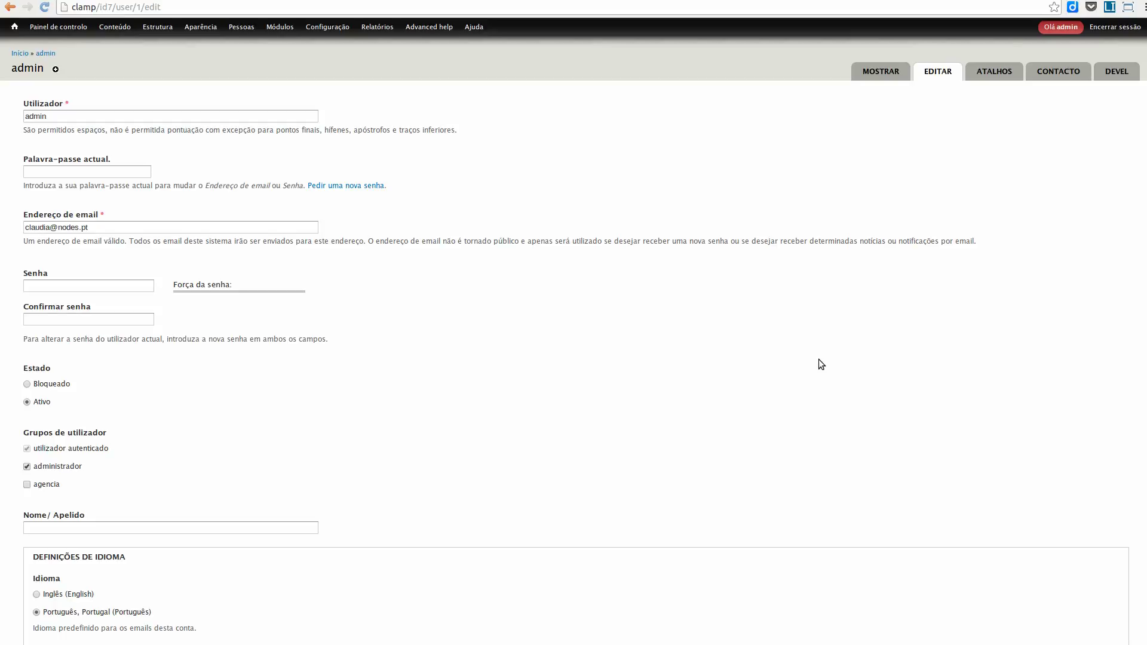
scroll(776, 376, down, 1)
scroll(764, 379, down, 1)
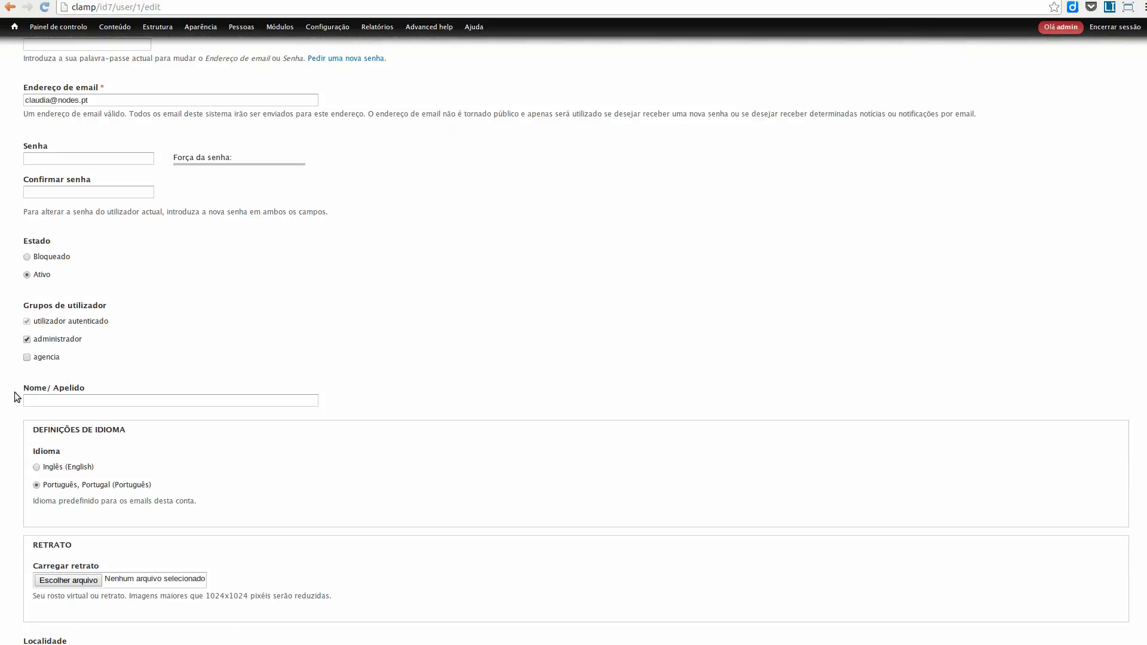
click(66, 400)
scroll(179, 413, down, 3)
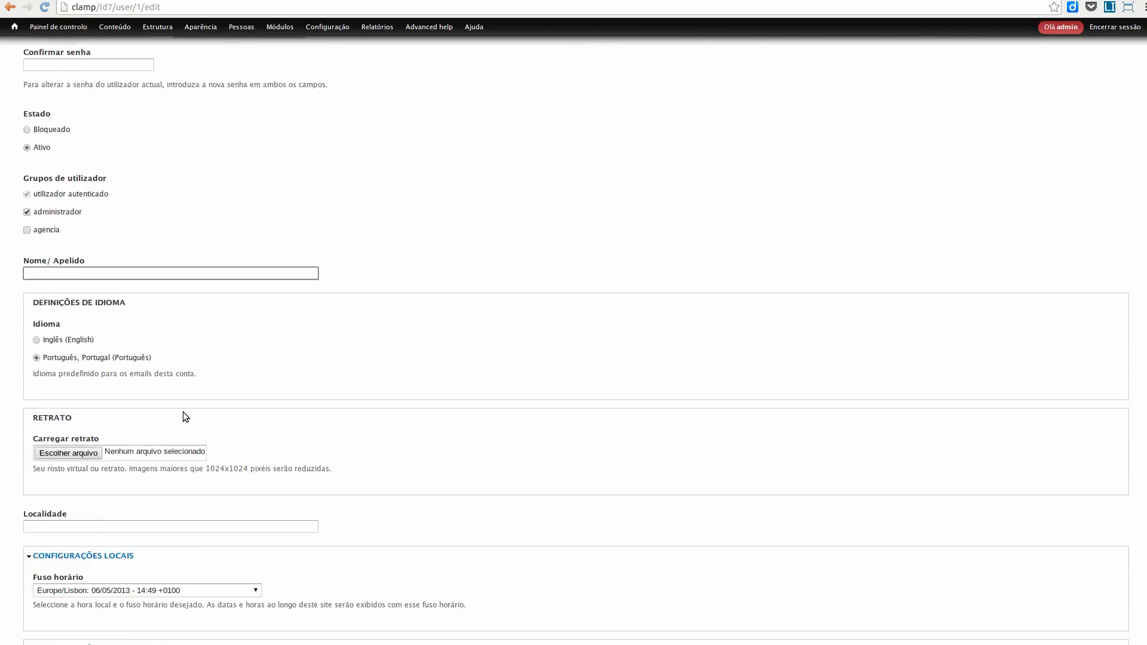
click(79, 462)
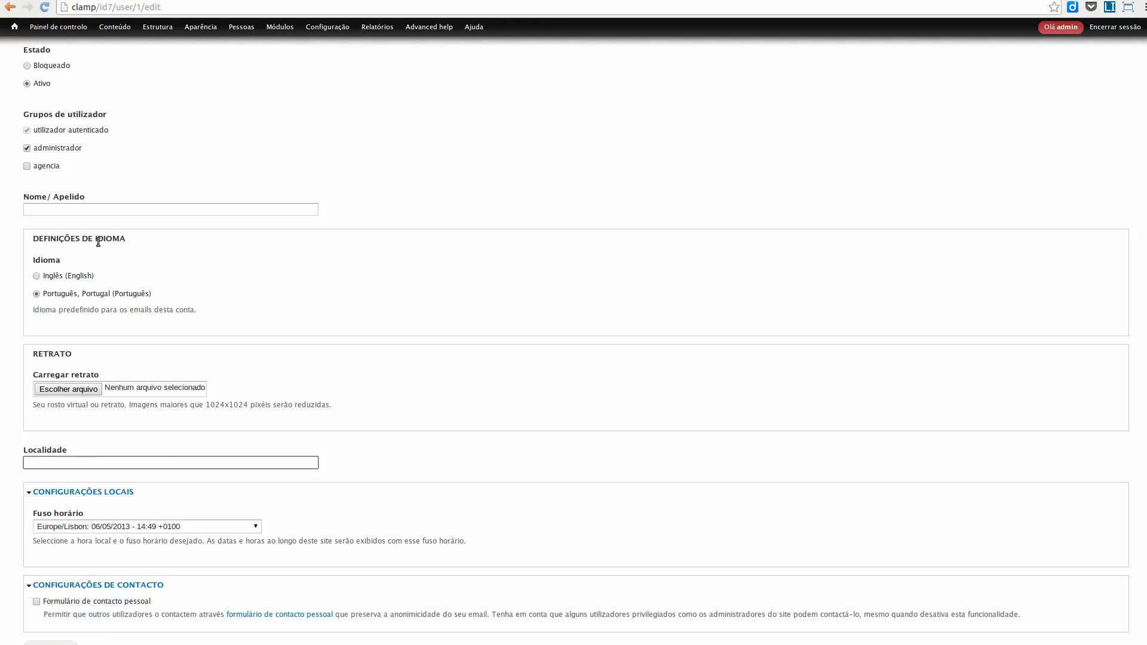
click(100, 210)
click(62, 460)
scroll(78, 418, up, 3)
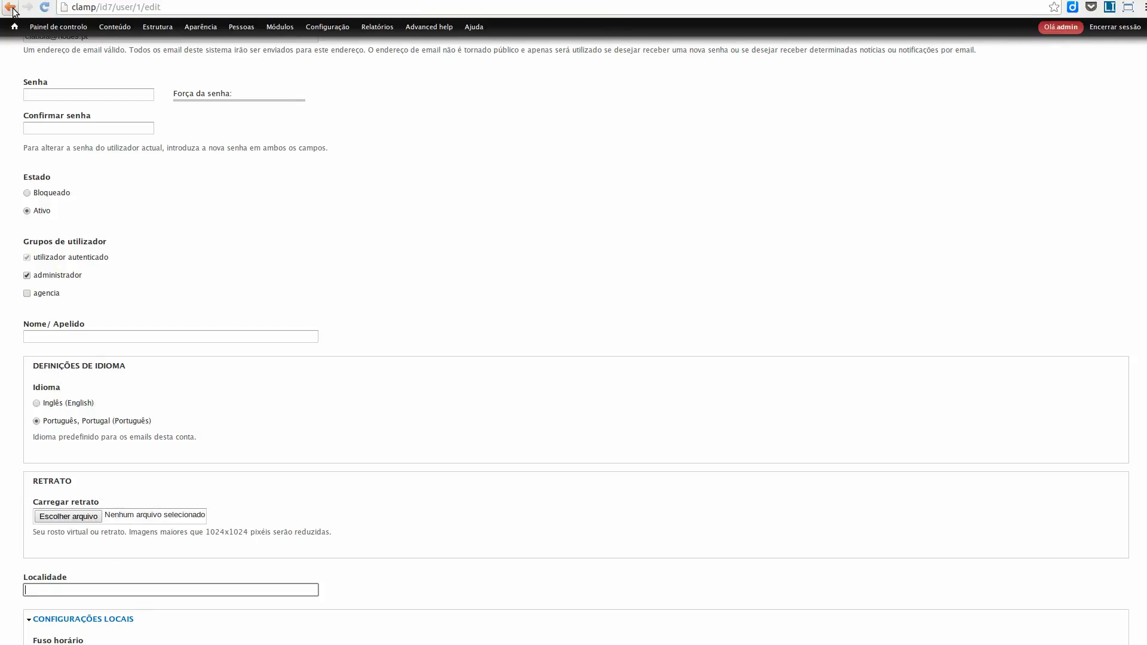
click(17, 27)
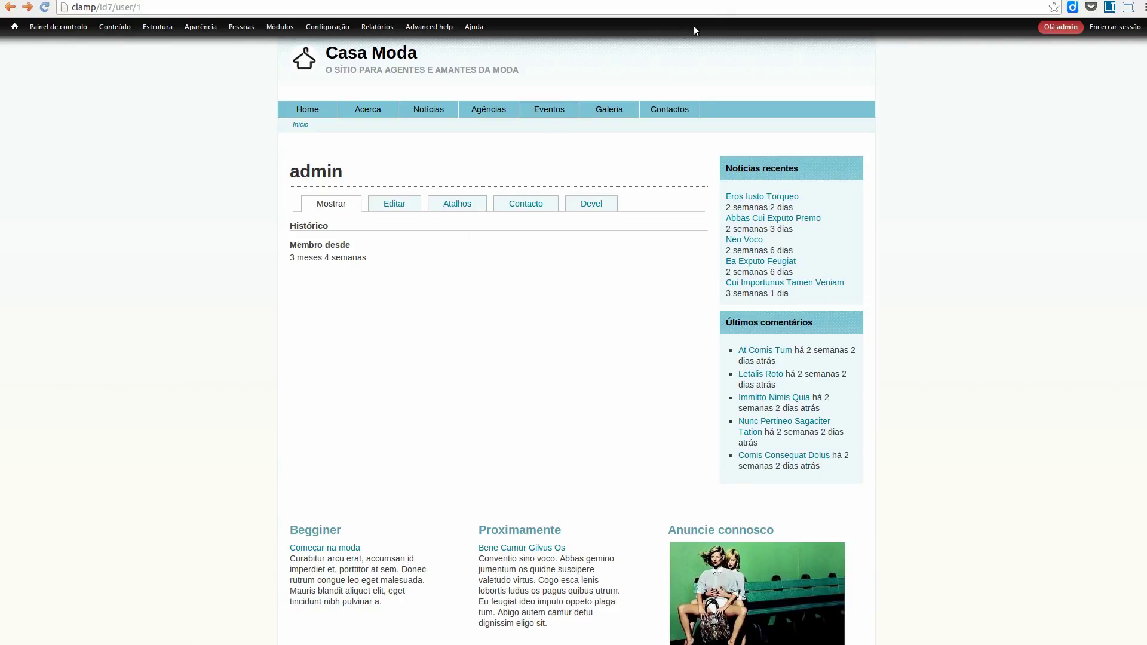
key(alt+Right)
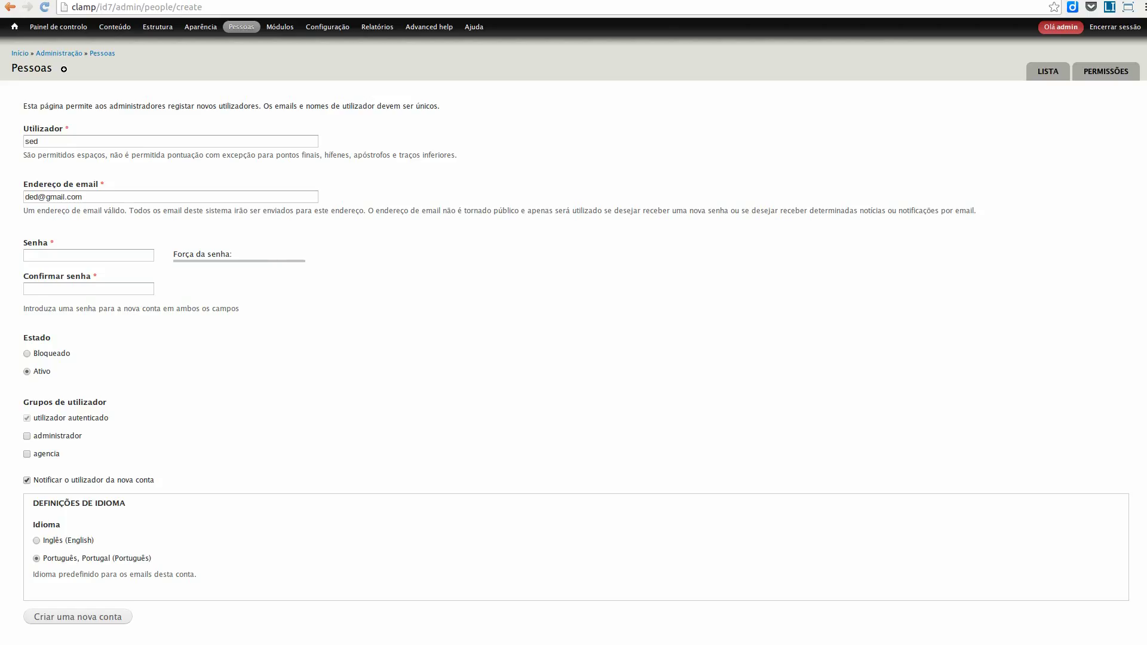
key(alt+Left)
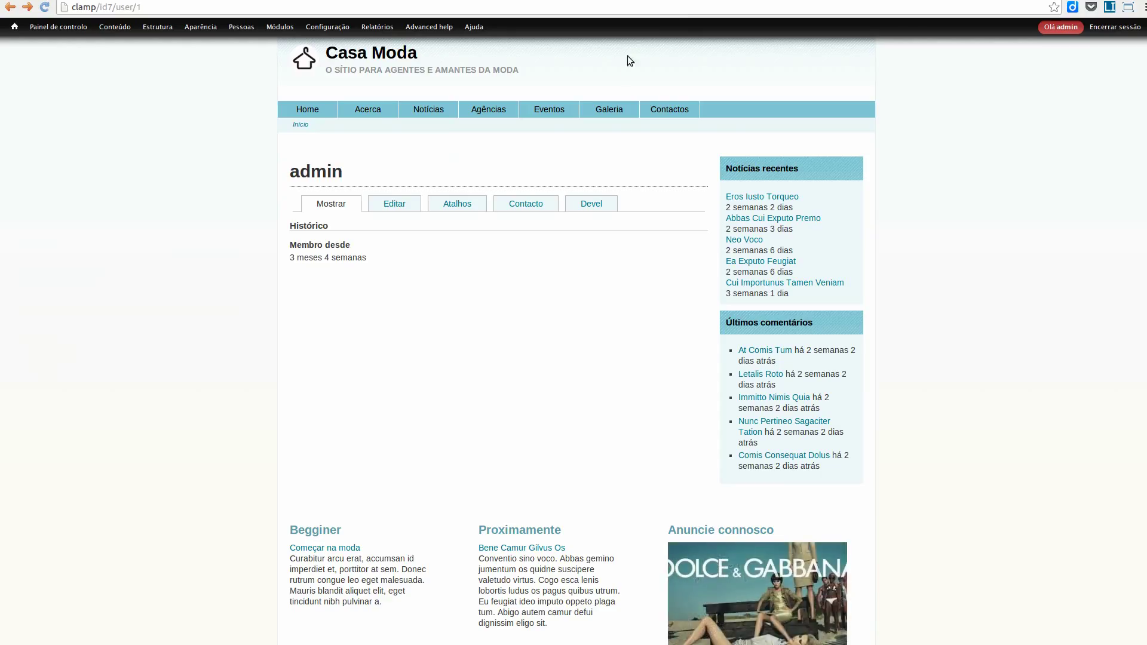
Reorder the user account fields so Nome/ Apelido and Localidade precede the username and password row, and save the order
click(355, 30)
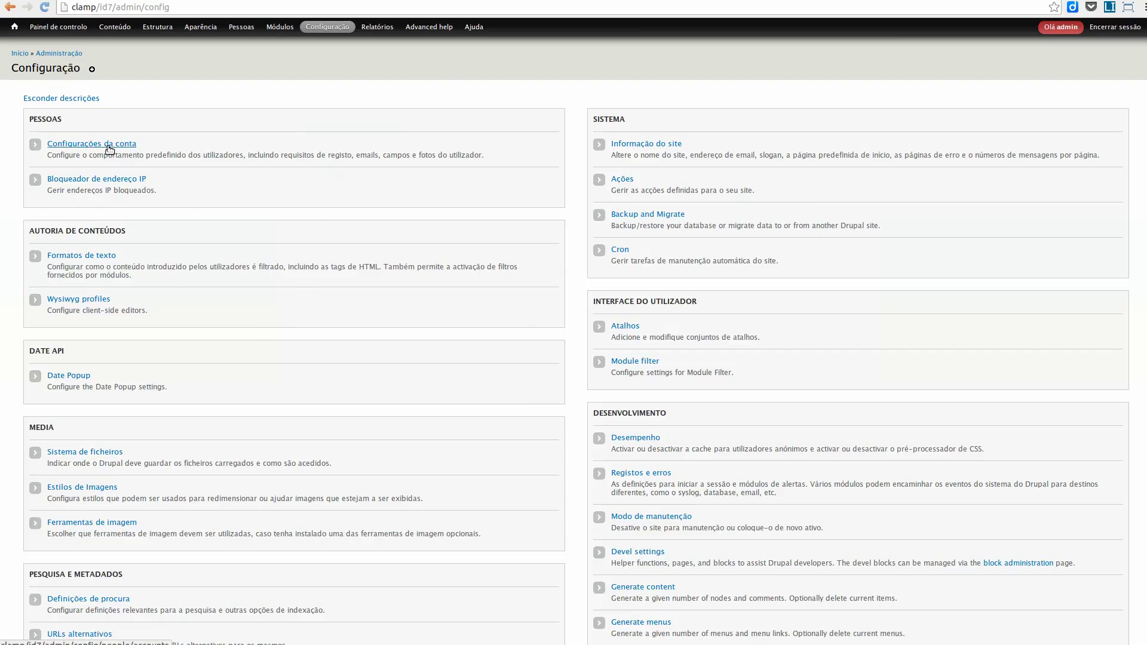
click(109, 149)
click(1013, 72)
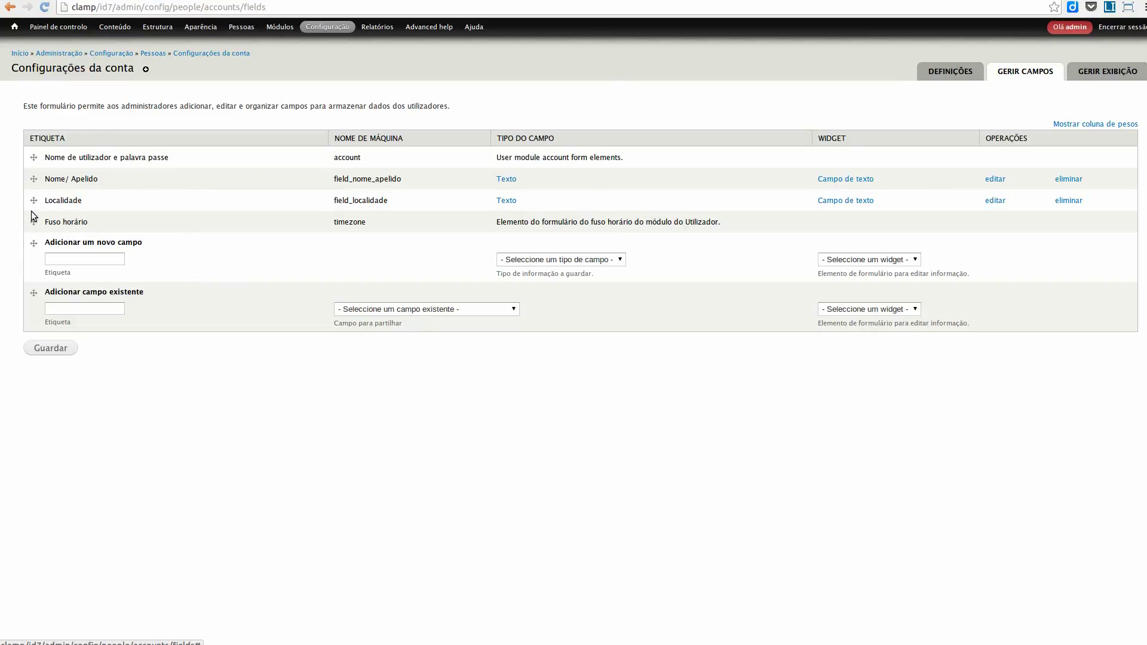
drag(33, 179, 39, 165)
drag(33, 233, 40, 208)
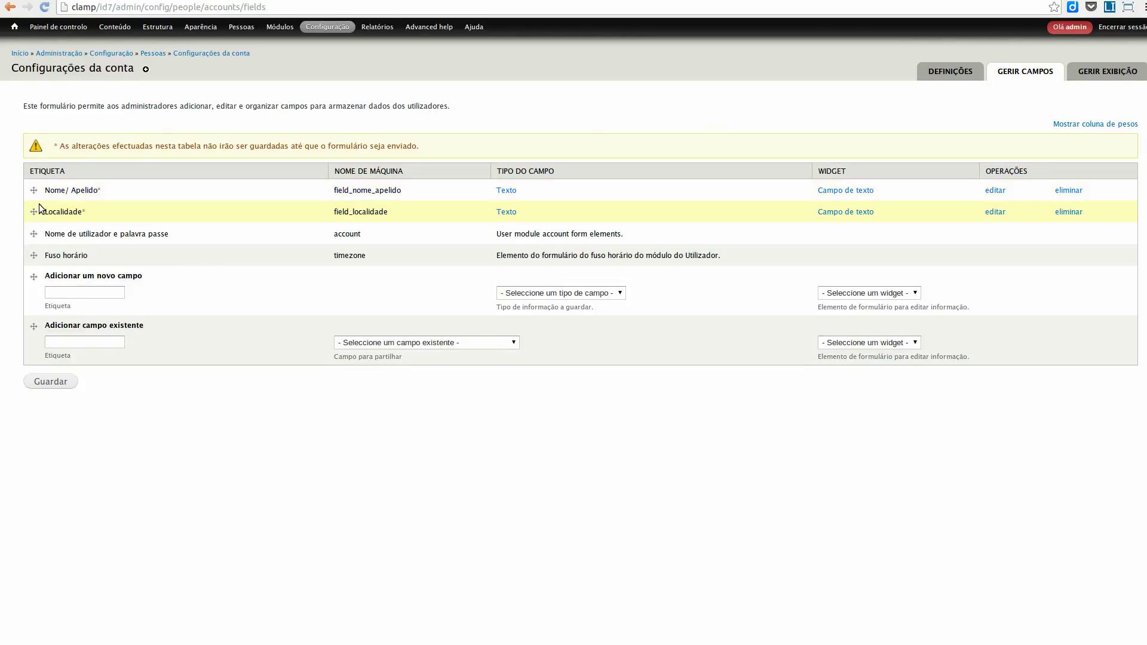
click(57, 381)
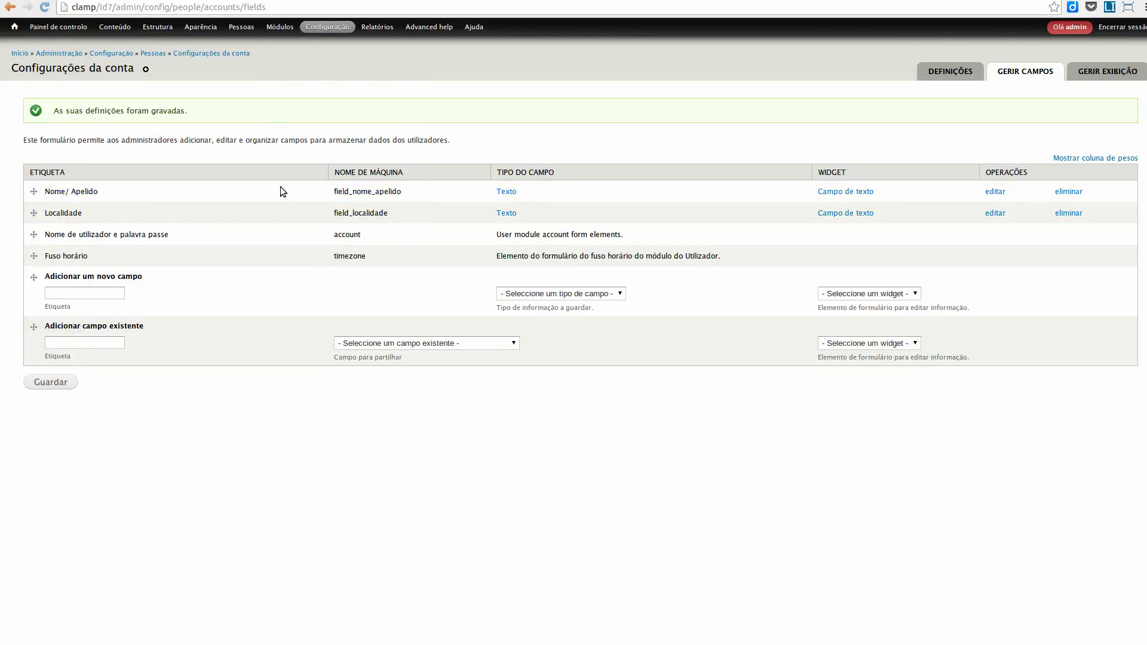
Examine the field order on the admin account's edit form, and return to viewing the profile
click(1062, 26)
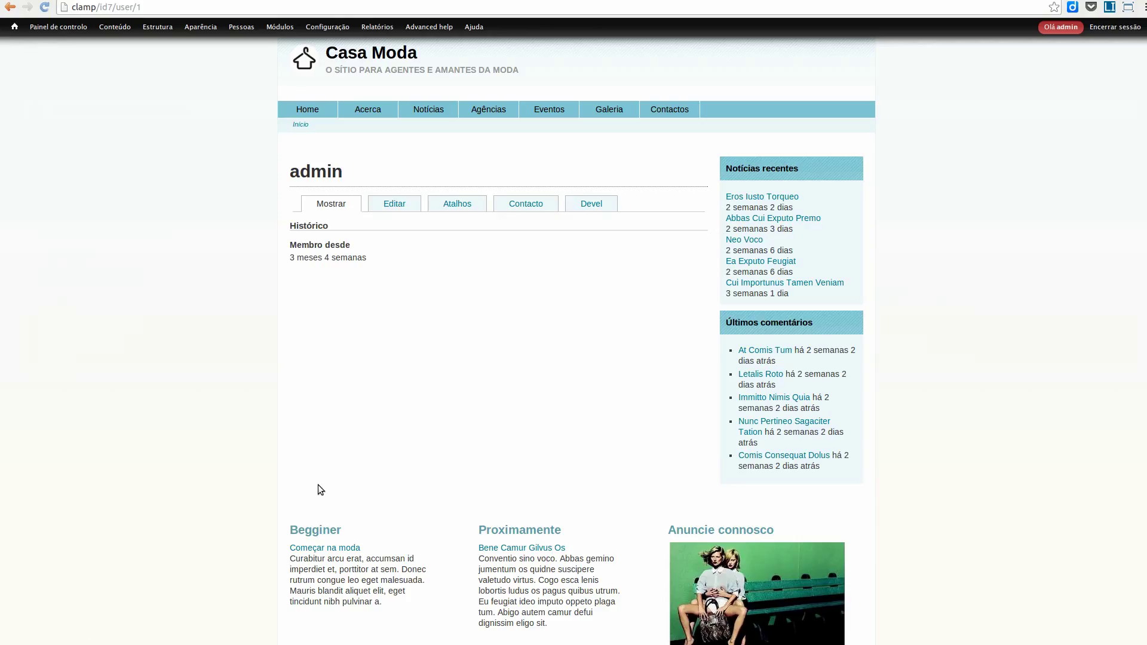
click(392, 203)
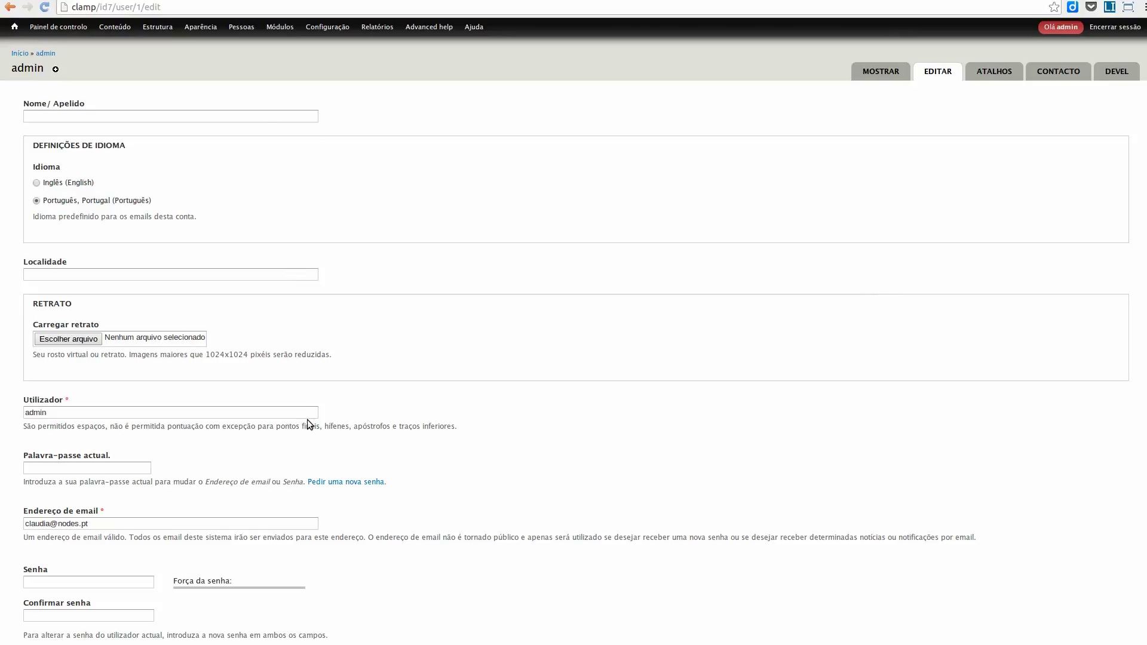
scroll(309, 418, down, 1)
scroll(310, 416, down, 3)
scroll(321, 397, up, 4)
scroll(48, 530, down, 5)
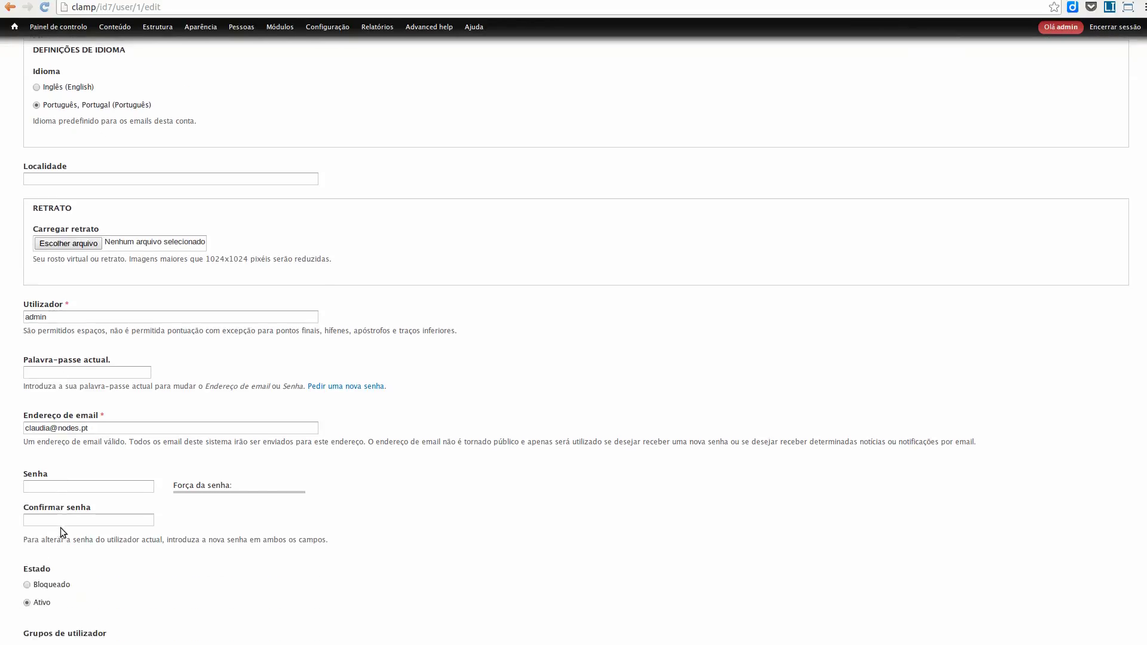
scroll(63, 514, down, 3)
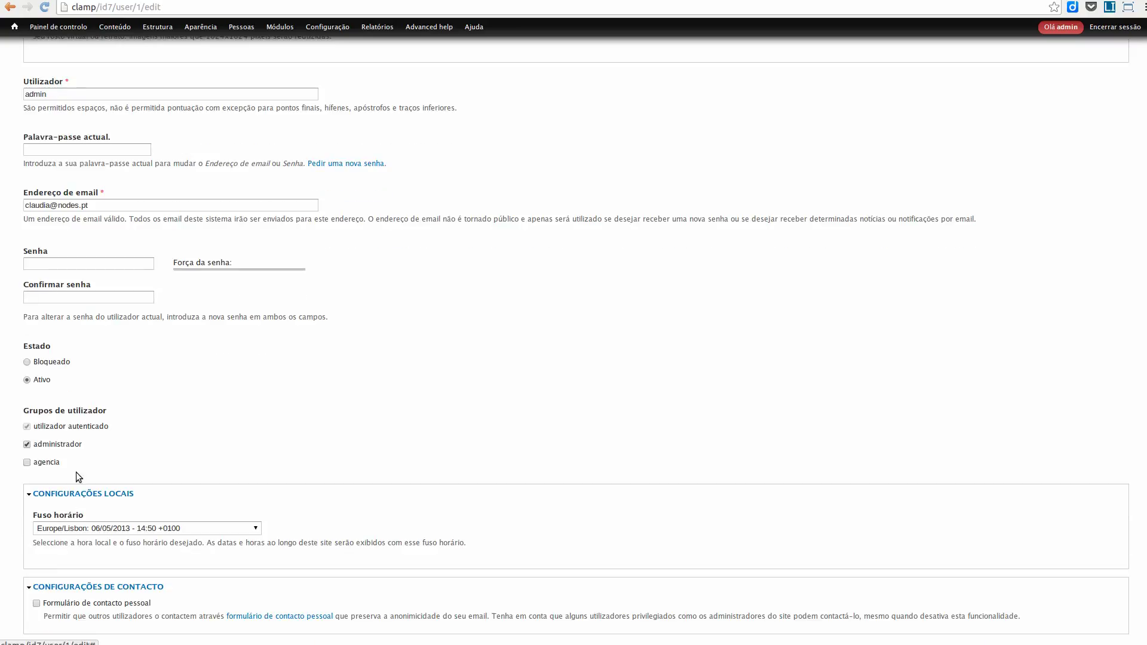
scroll(99, 447, up, 8)
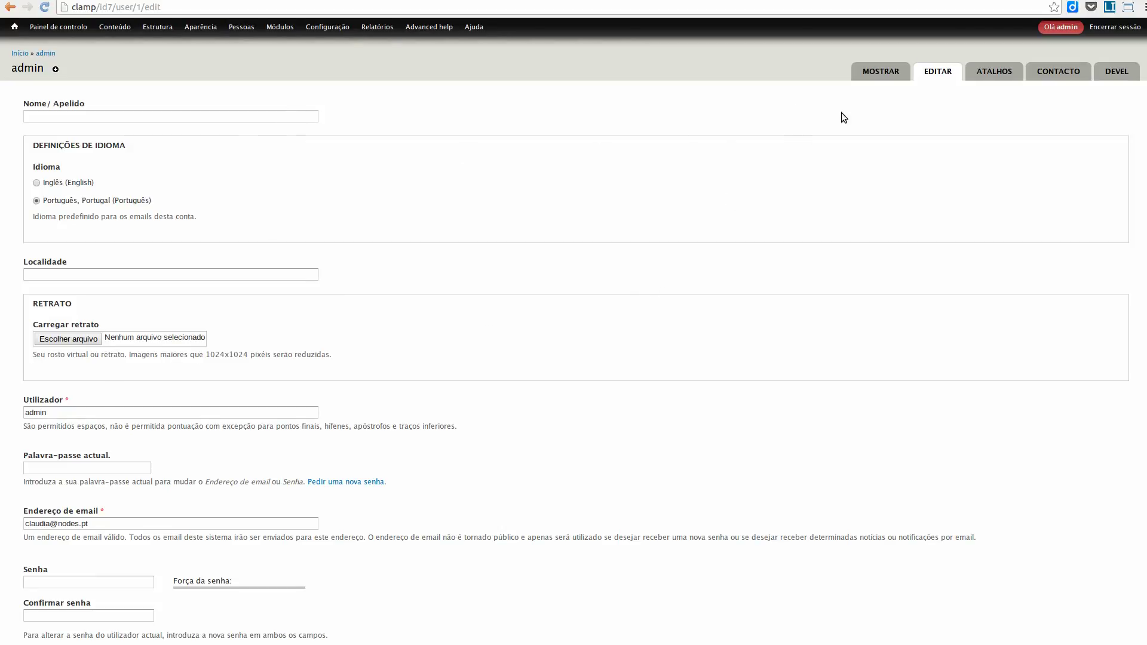
click(869, 74)
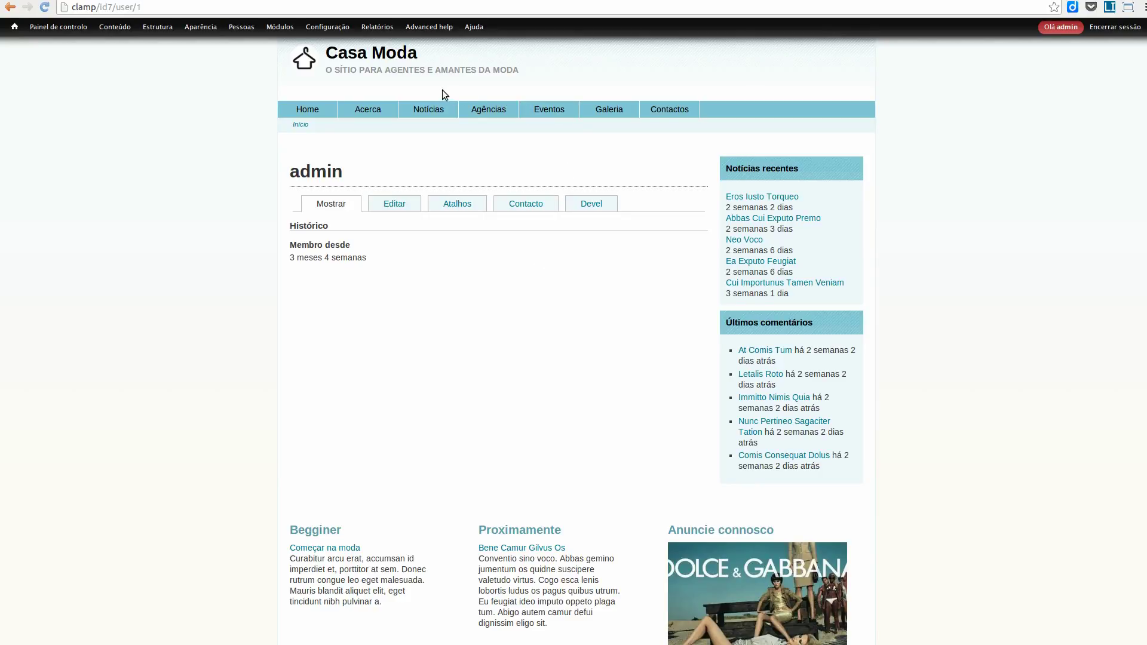
Inspect the account field list and the display settings for the user profile page, and return to the general account definitions
mouse_move(327, 26)
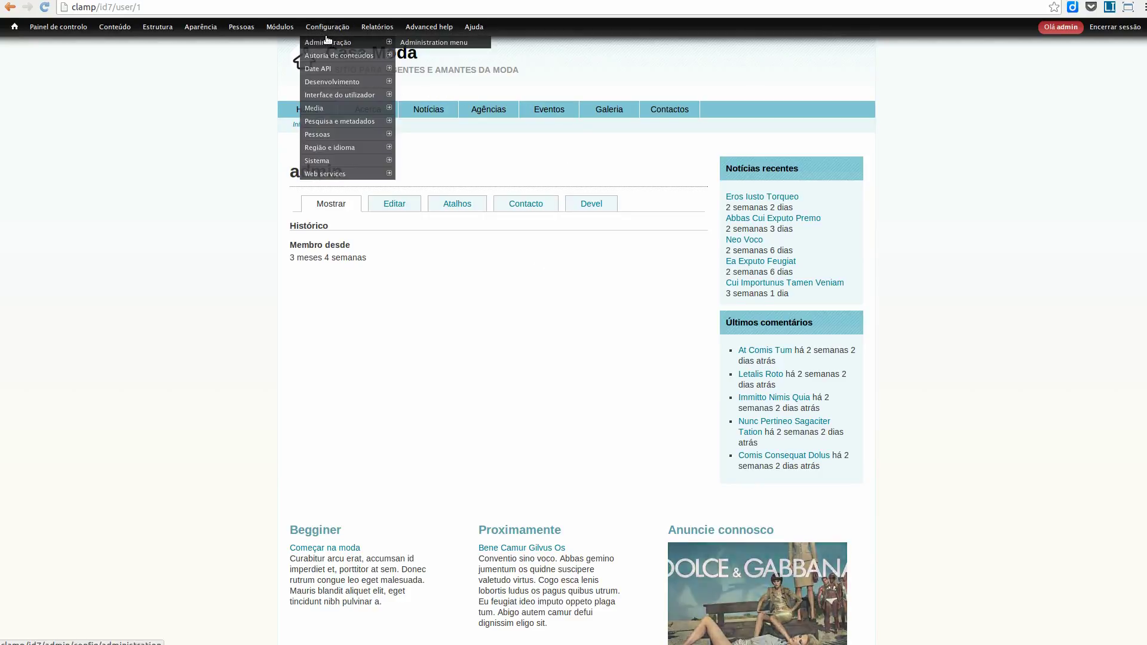
mouse_move(328, 135)
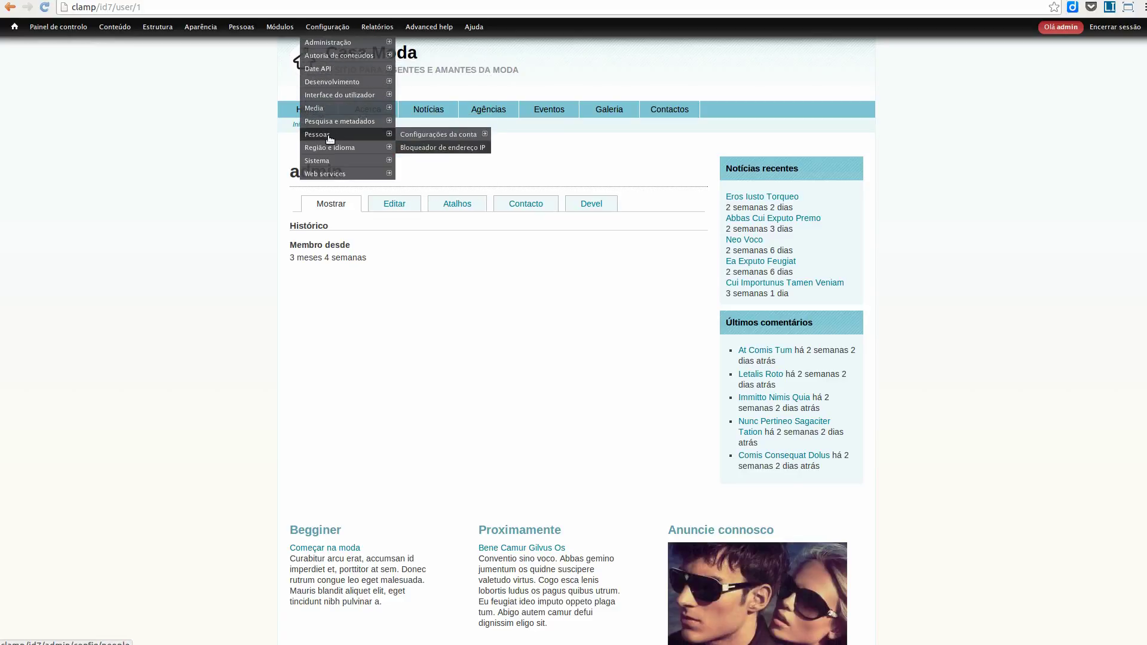
click(539, 135)
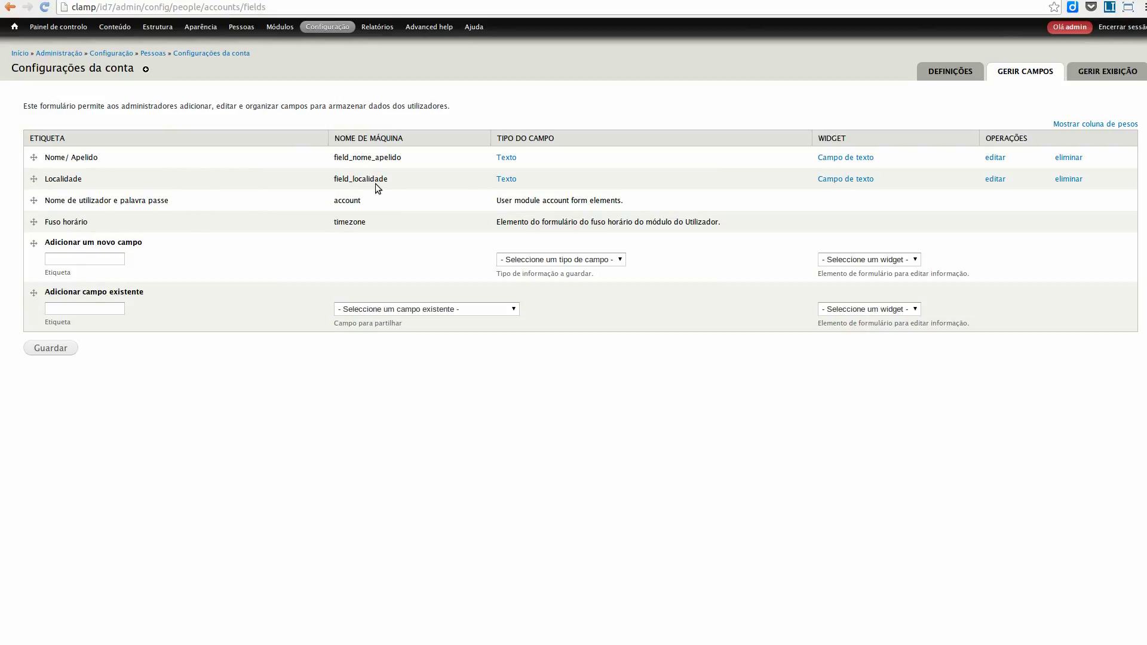
click(1106, 72)
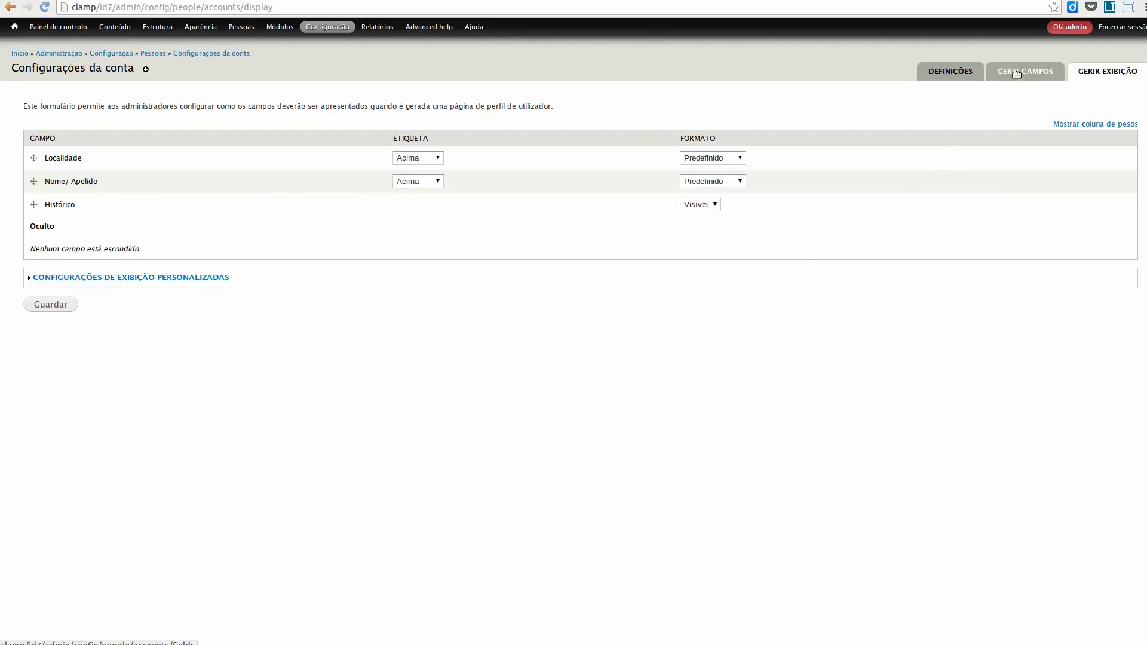
click(204, 54)
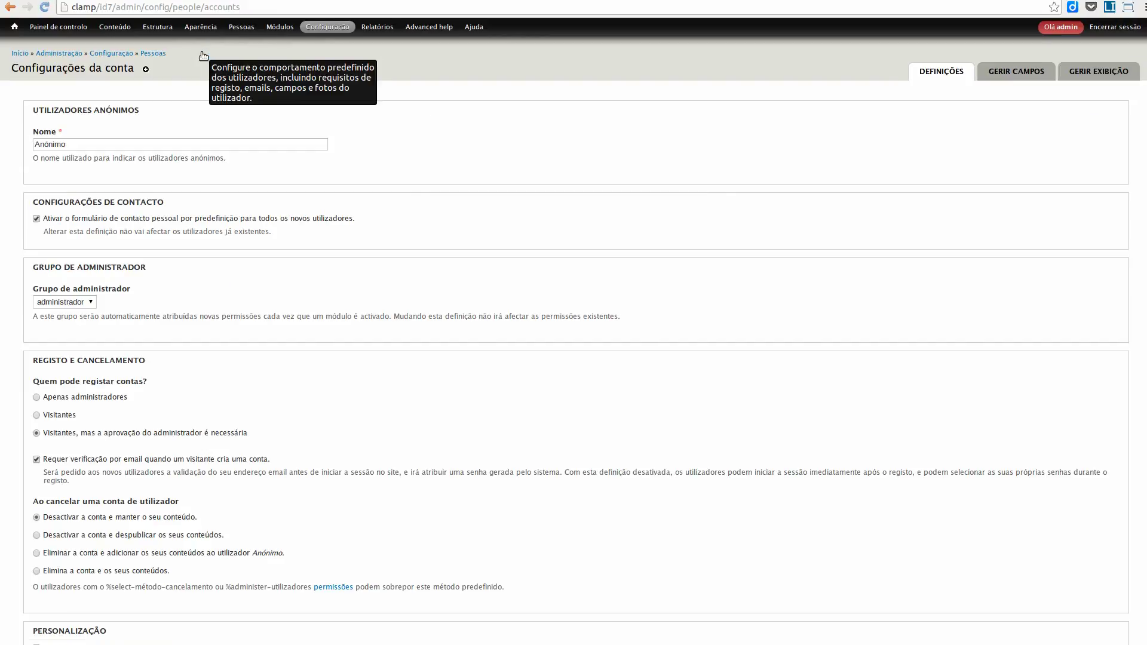
Open the Pessoas configuration overview and go from there to the account settings
mouse_move(327, 27)
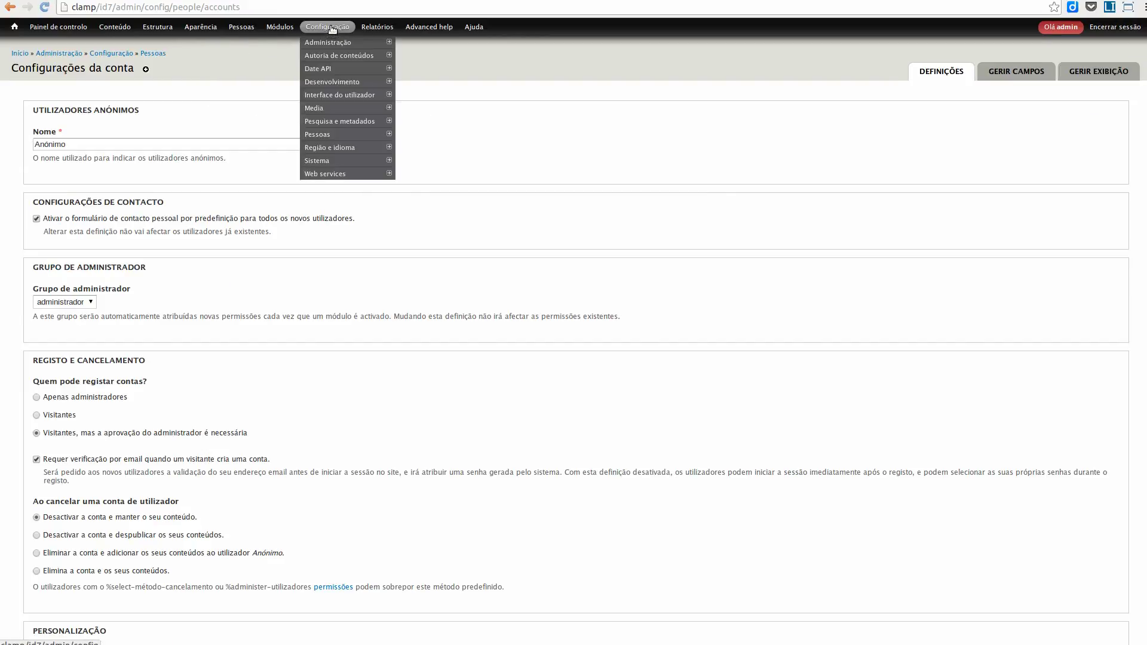
click(312, 136)
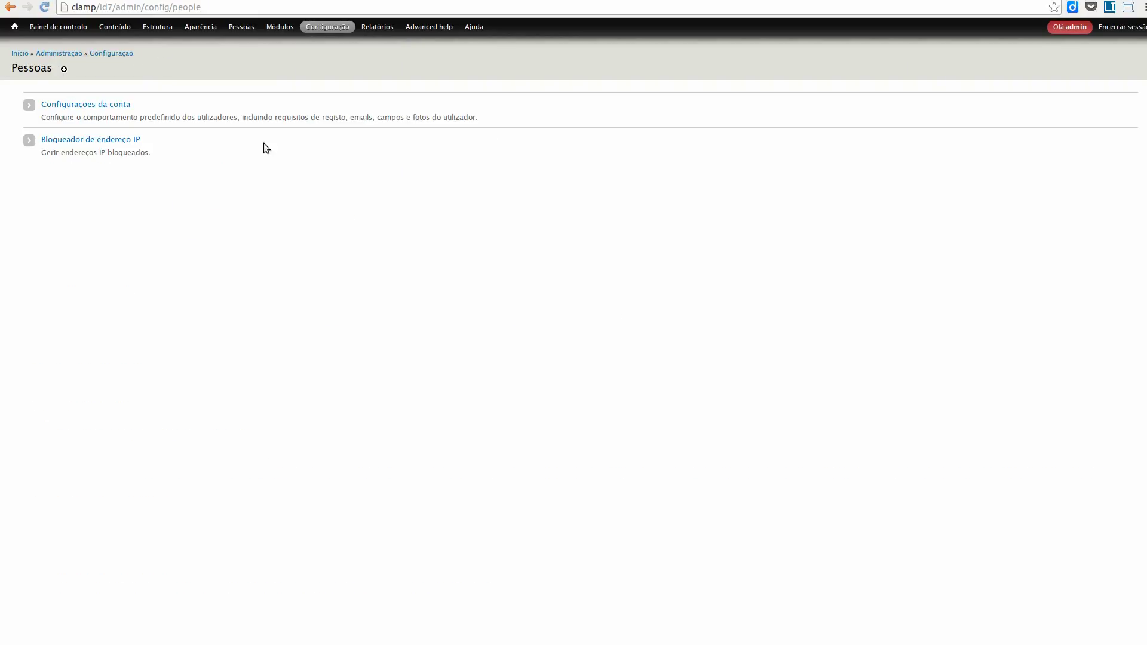
click(80, 105)
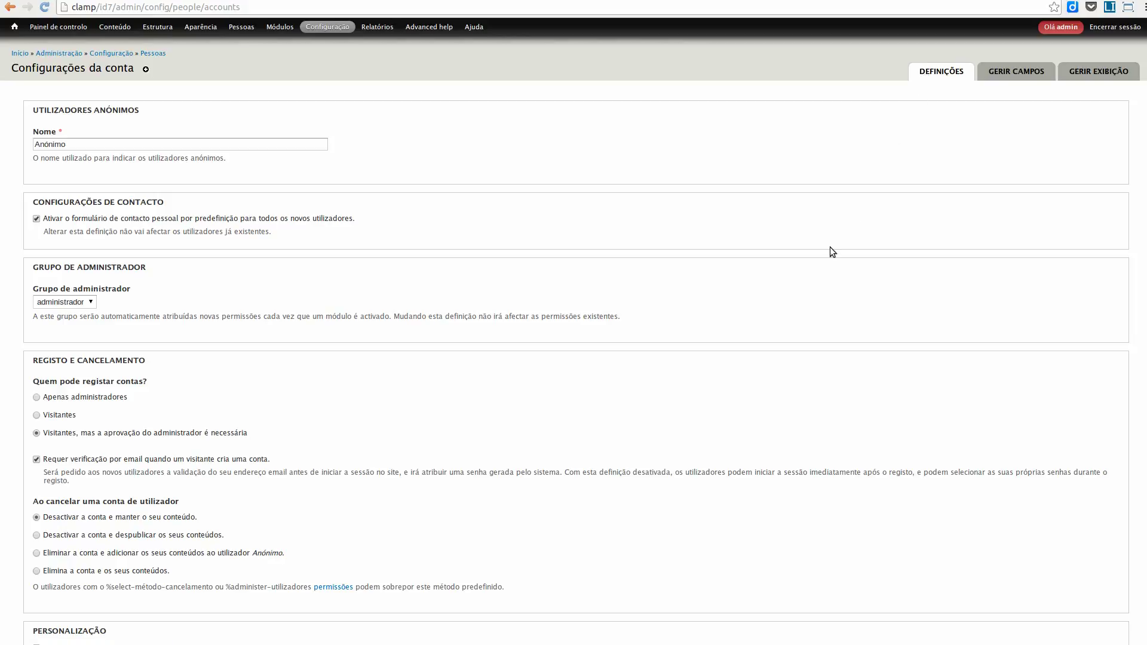
Review the account settings for registration, cancellation, user portraits and notification emails, and open the Pessoas user list
scroll(788, 333, down, 6)
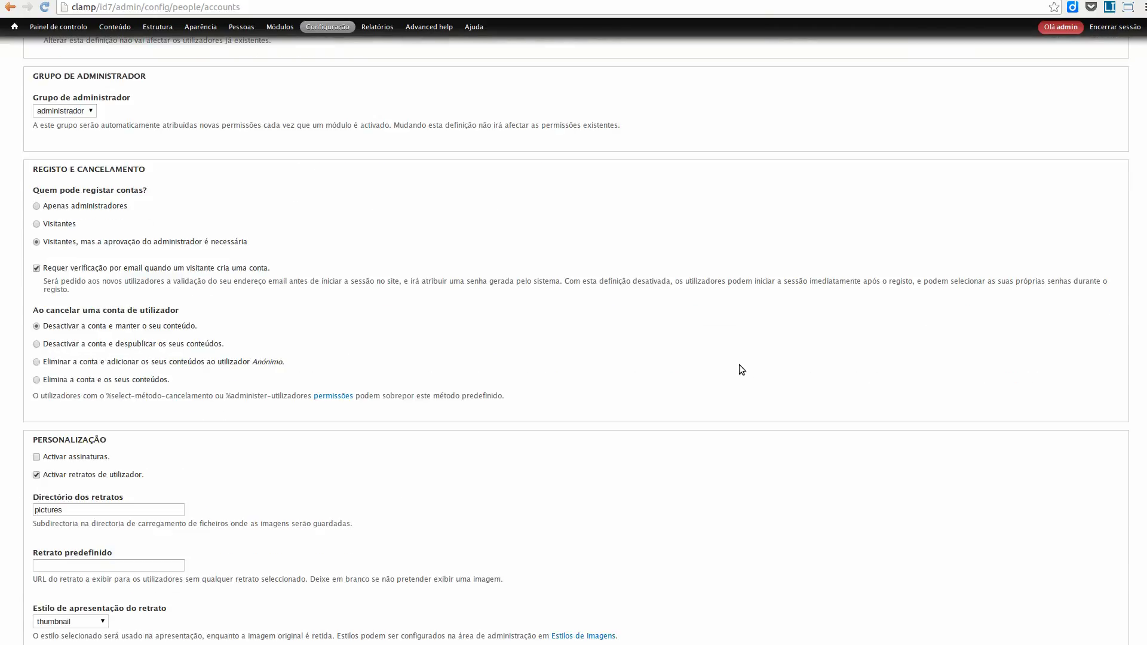
scroll(737, 358, down, 1)
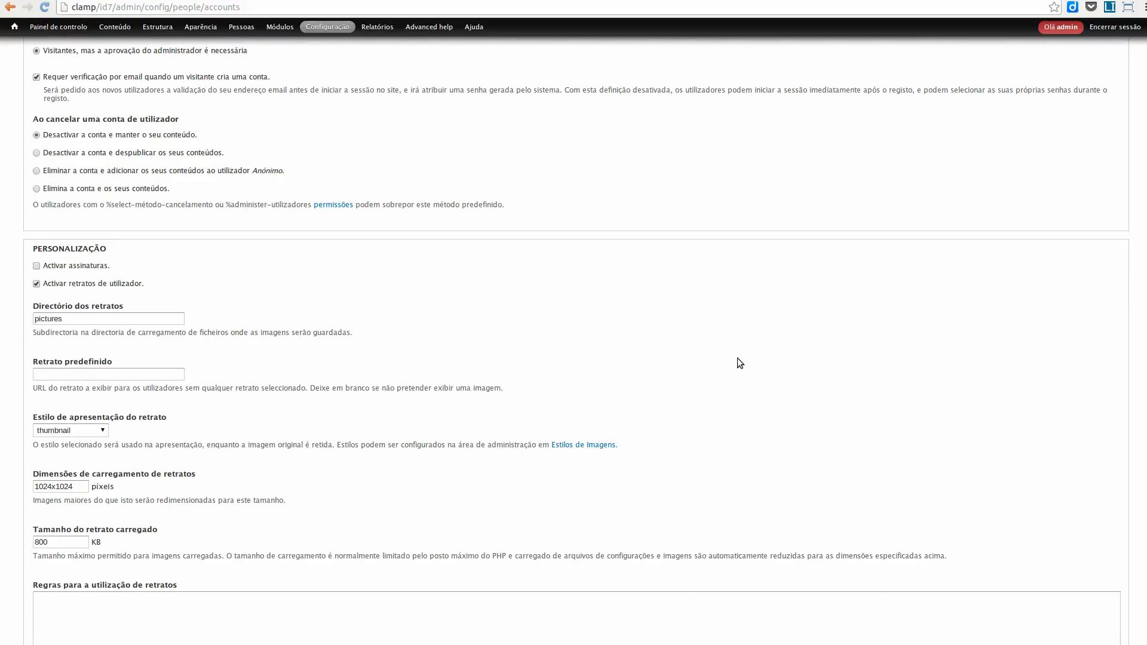
scroll(737, 357, down, 4)
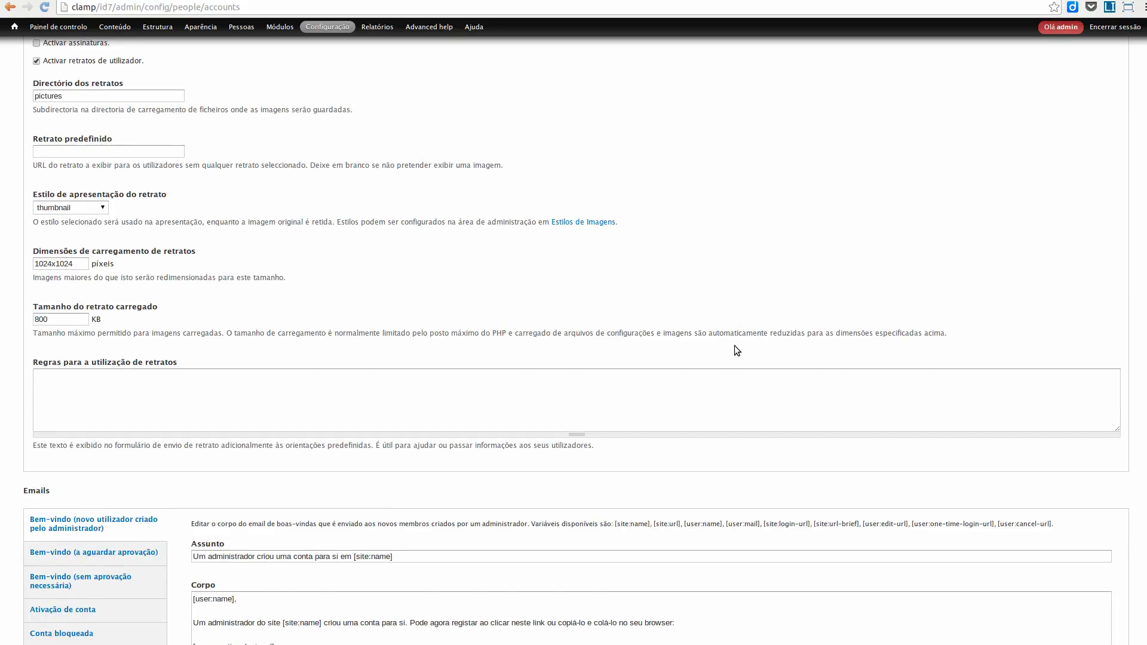
scroll(737, 351, down, 2)
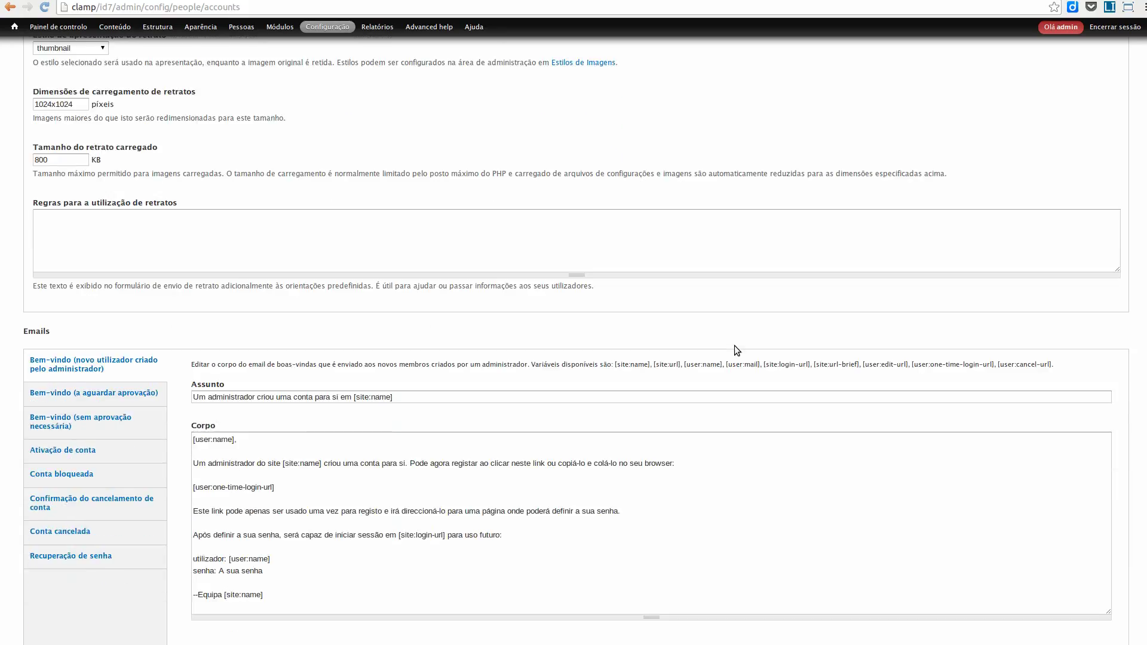
scroll(733, 345, up, 5)
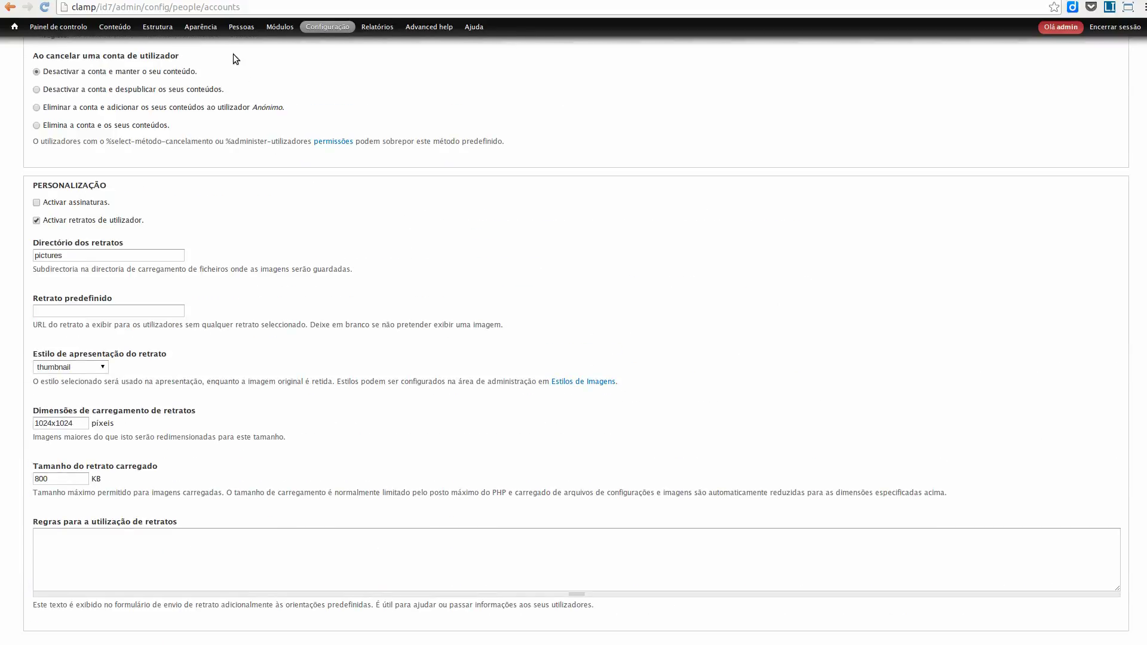
click(242, 27)
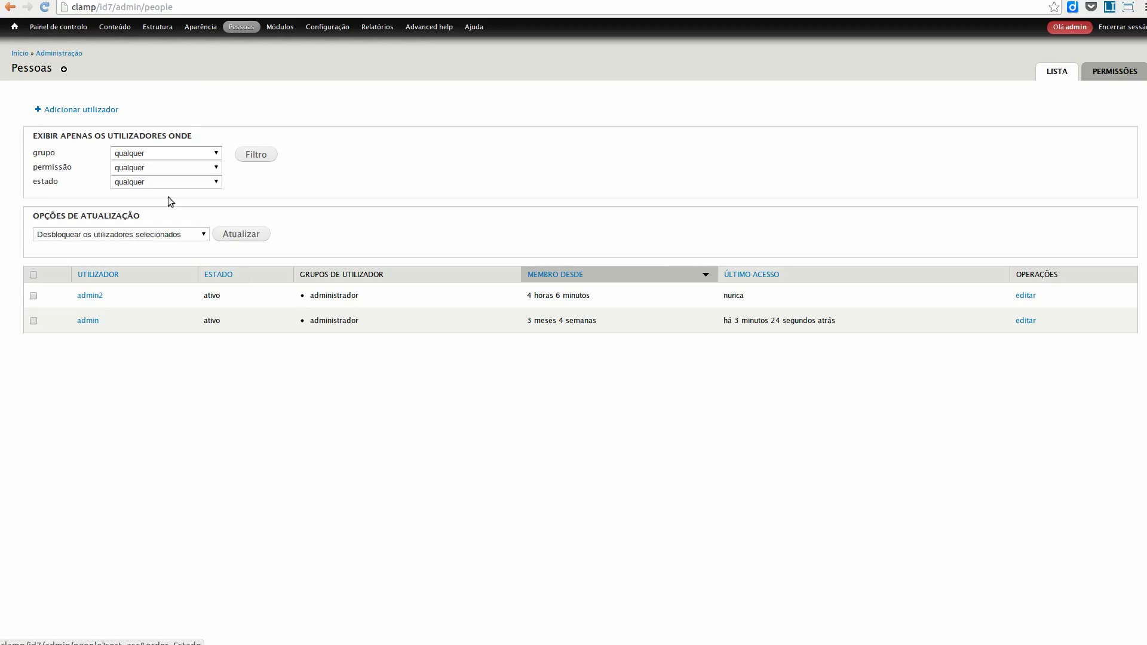